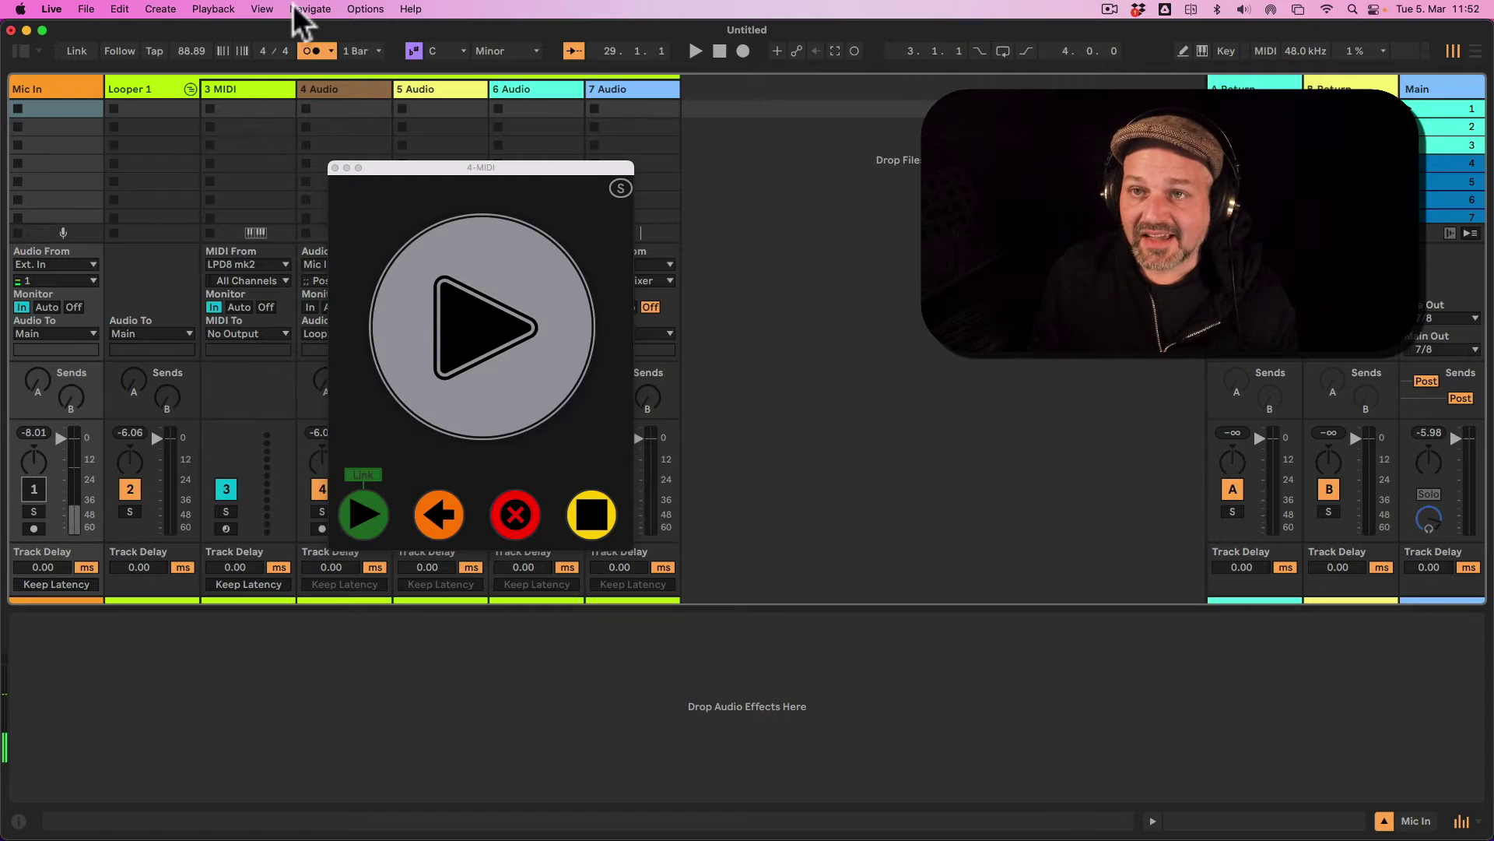
Check that Track Options are shown in the mixer controls, and turn on Reduced Latency When Monitoring
left_click(364, 9)
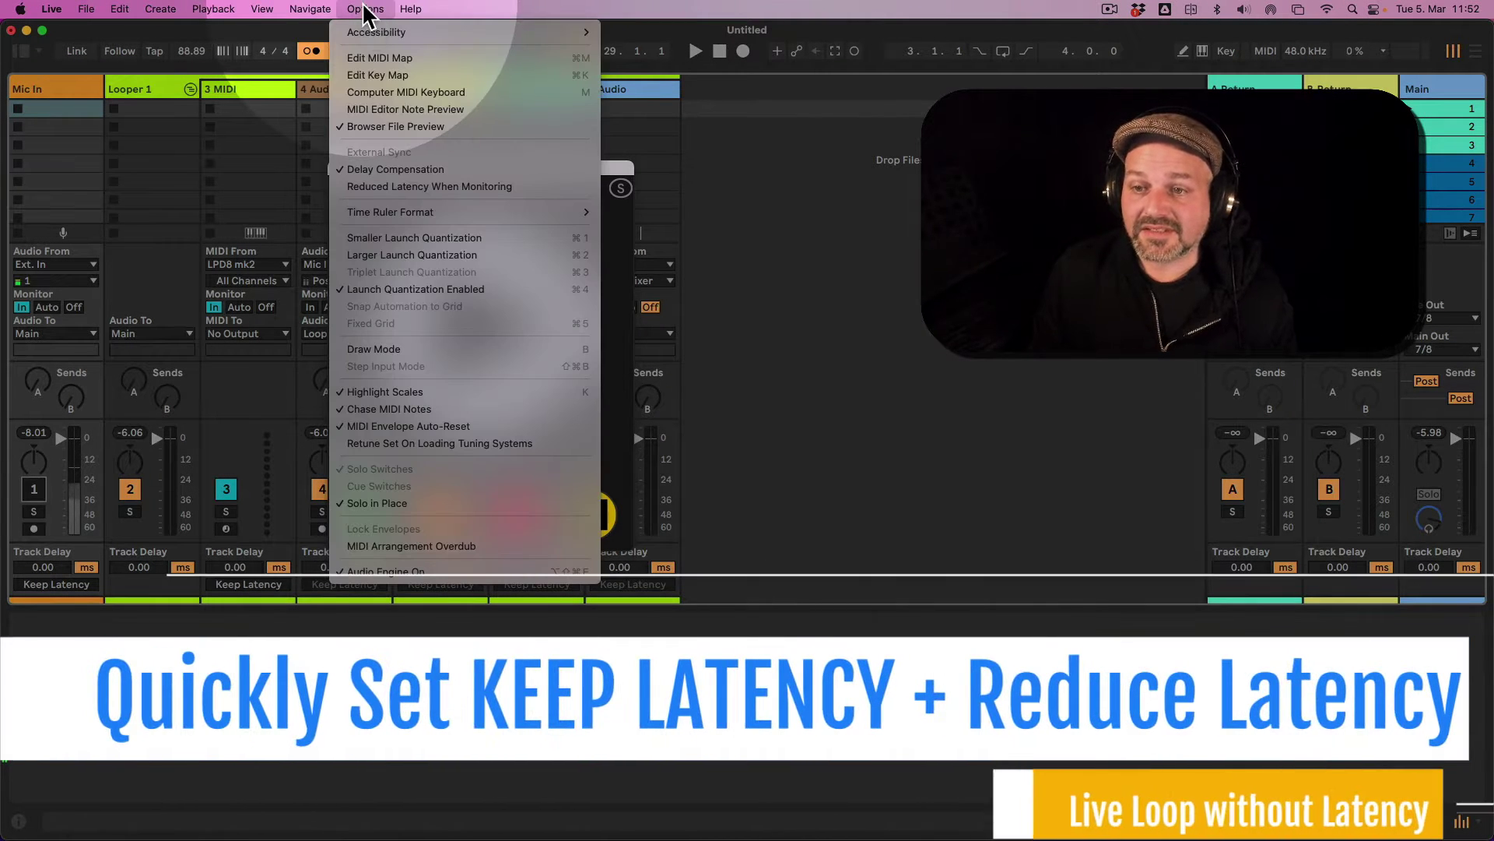
mouse_move(300, 8)
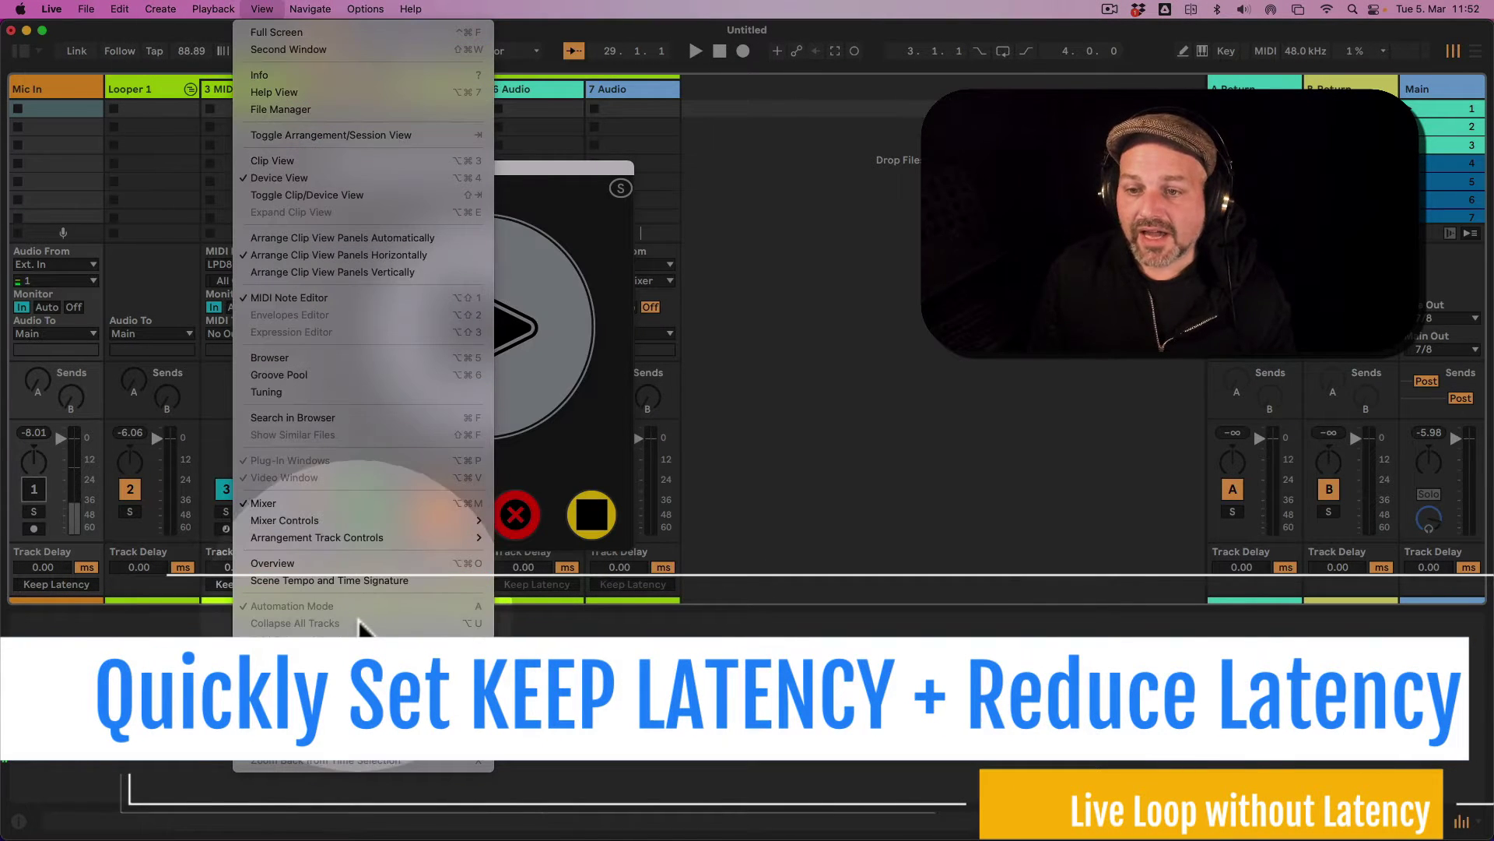
mouse_move(366, 539)
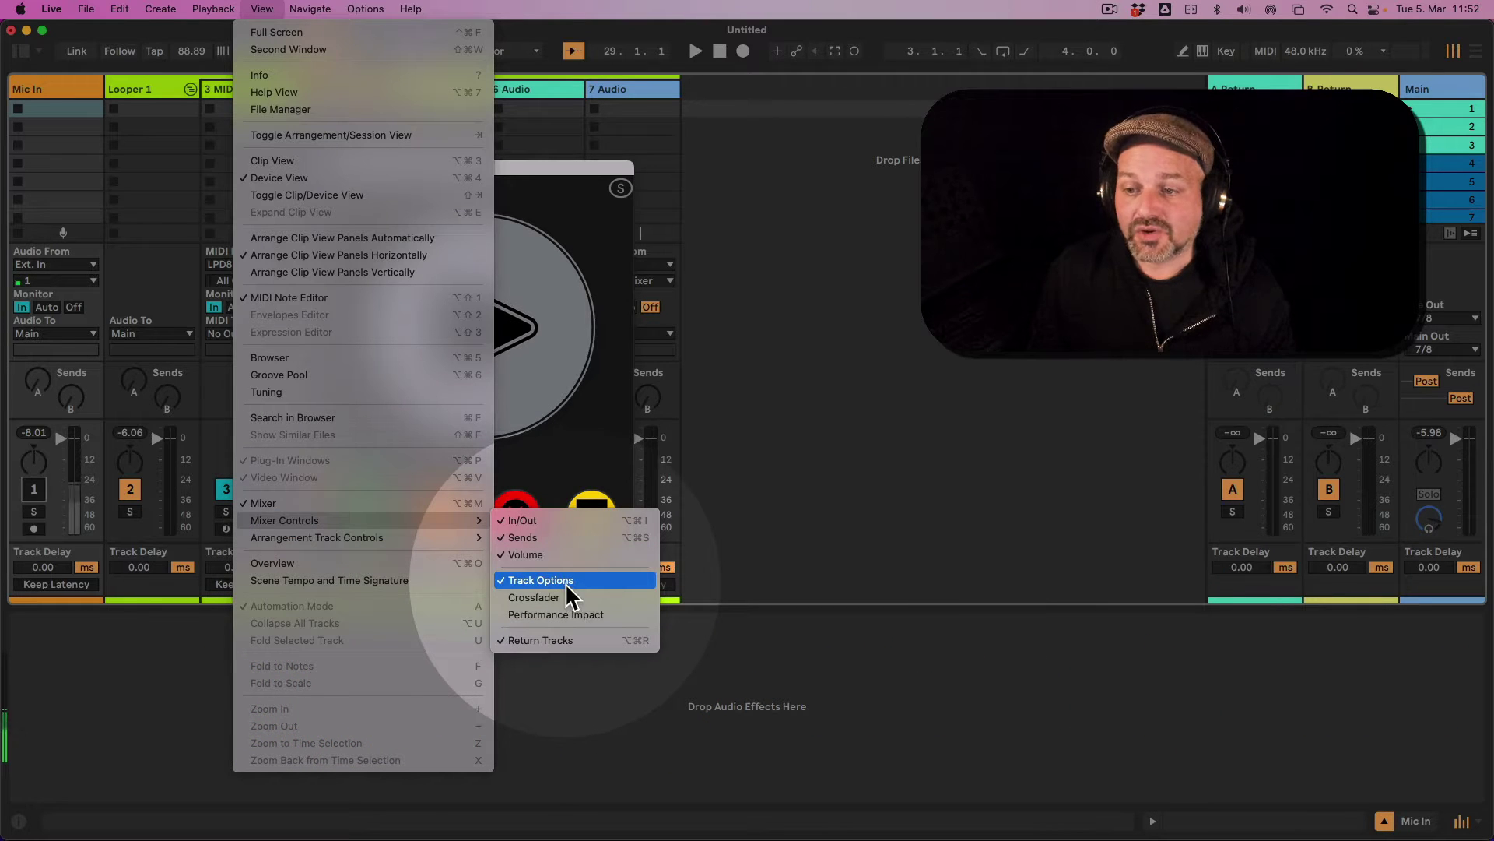
left_click(803, 641)
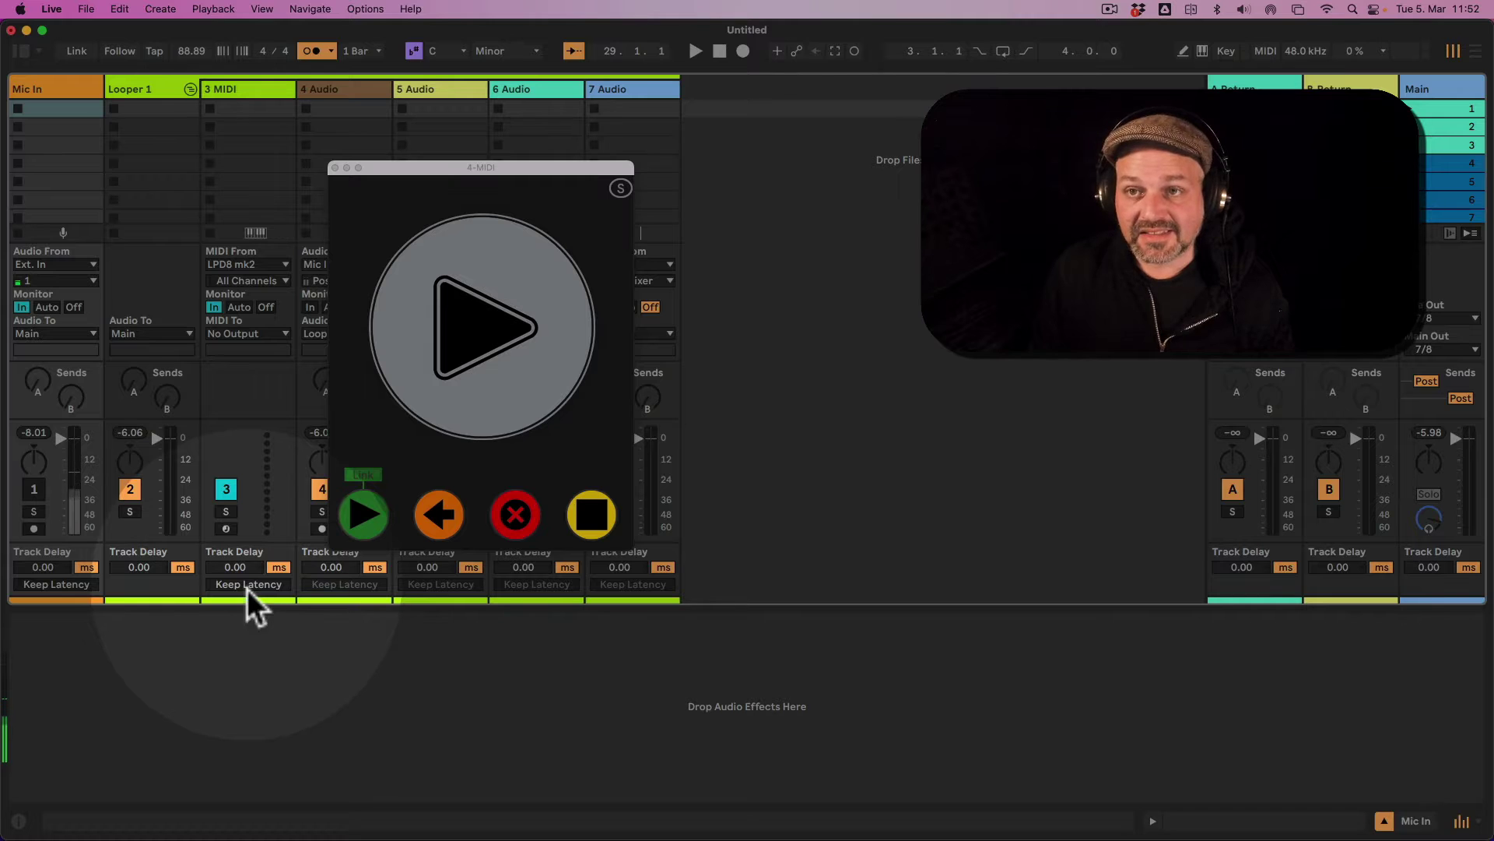
left_click(357, 10)
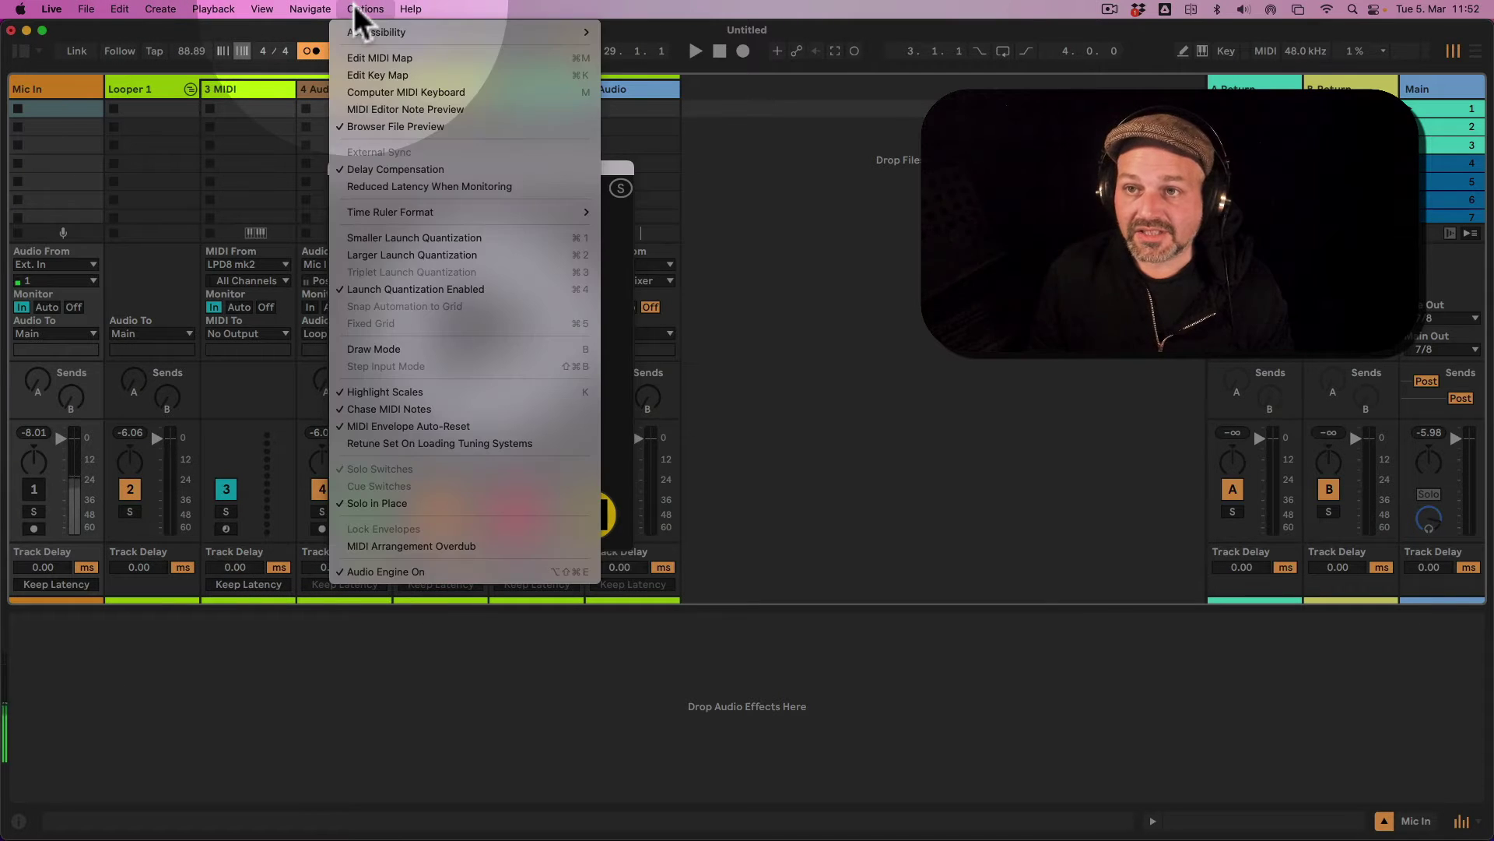
left_click(401, 185)
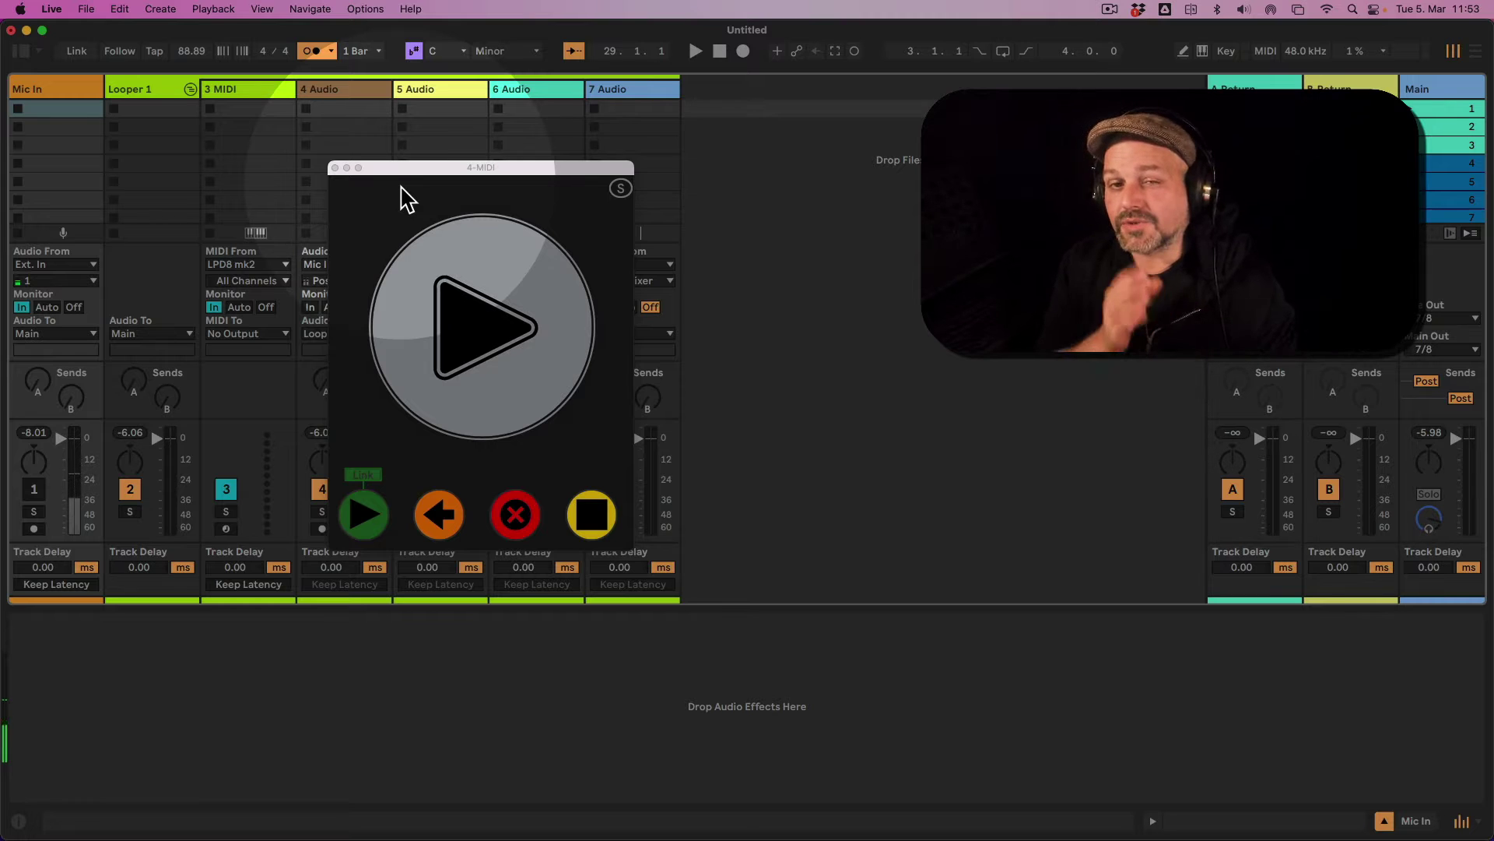
Select the 3 MIDI track and set the One Button Live Looper's popup window zoom to 2.35
left_click(252, 89)
mouse_move(127, 757)
left_mouse_down()
mouse_move(130, 775)
mouse_move(139, 717)
mouse_move(132, 770)
mouse_move(133, 754)
left_mouse_up()
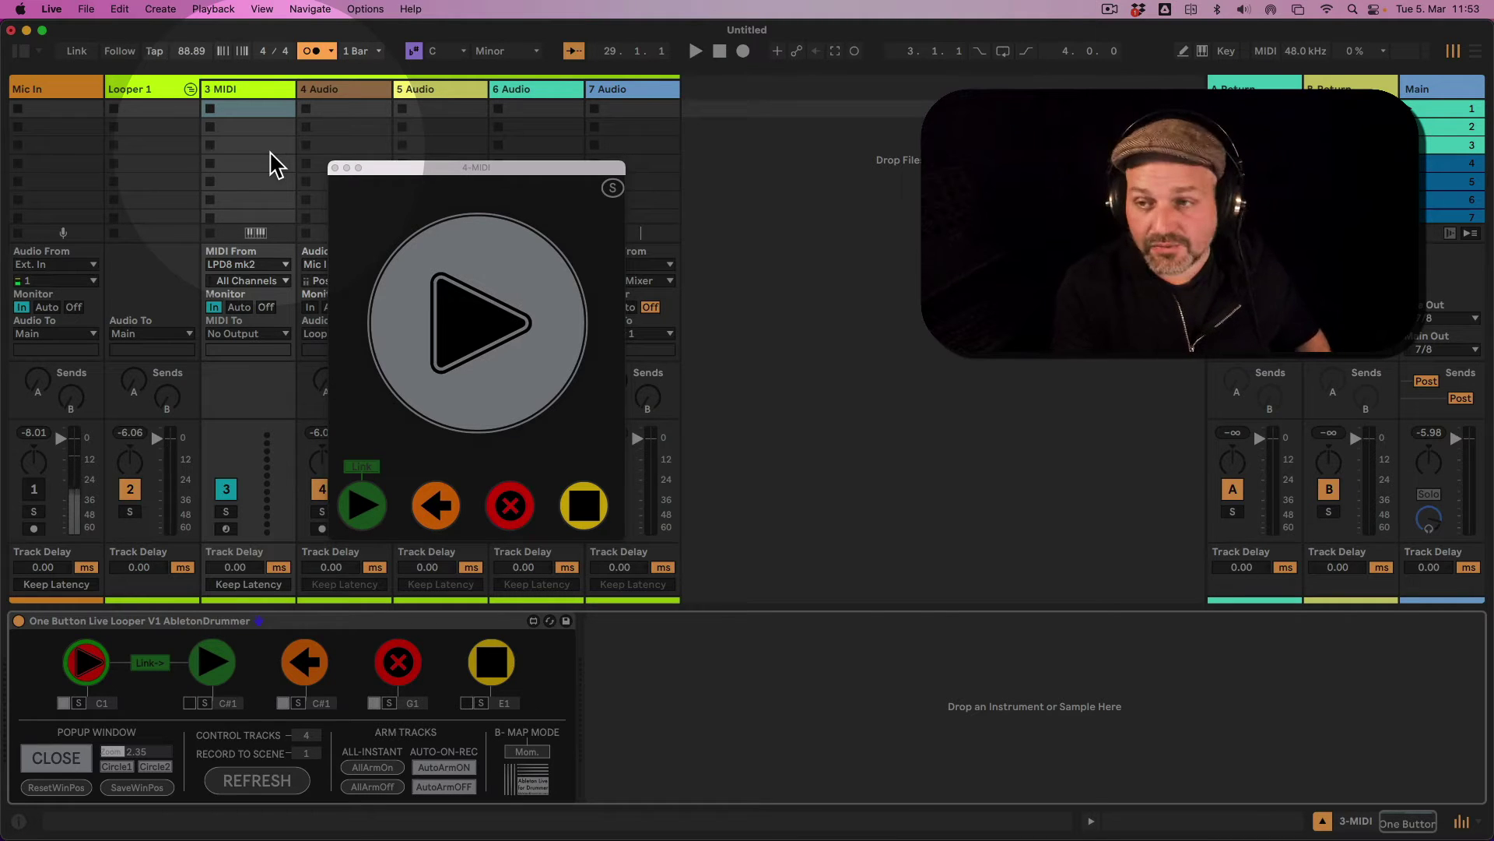
Open the audio preferences in an unobstructed spot and close the looper's popup window
key("super+comma")
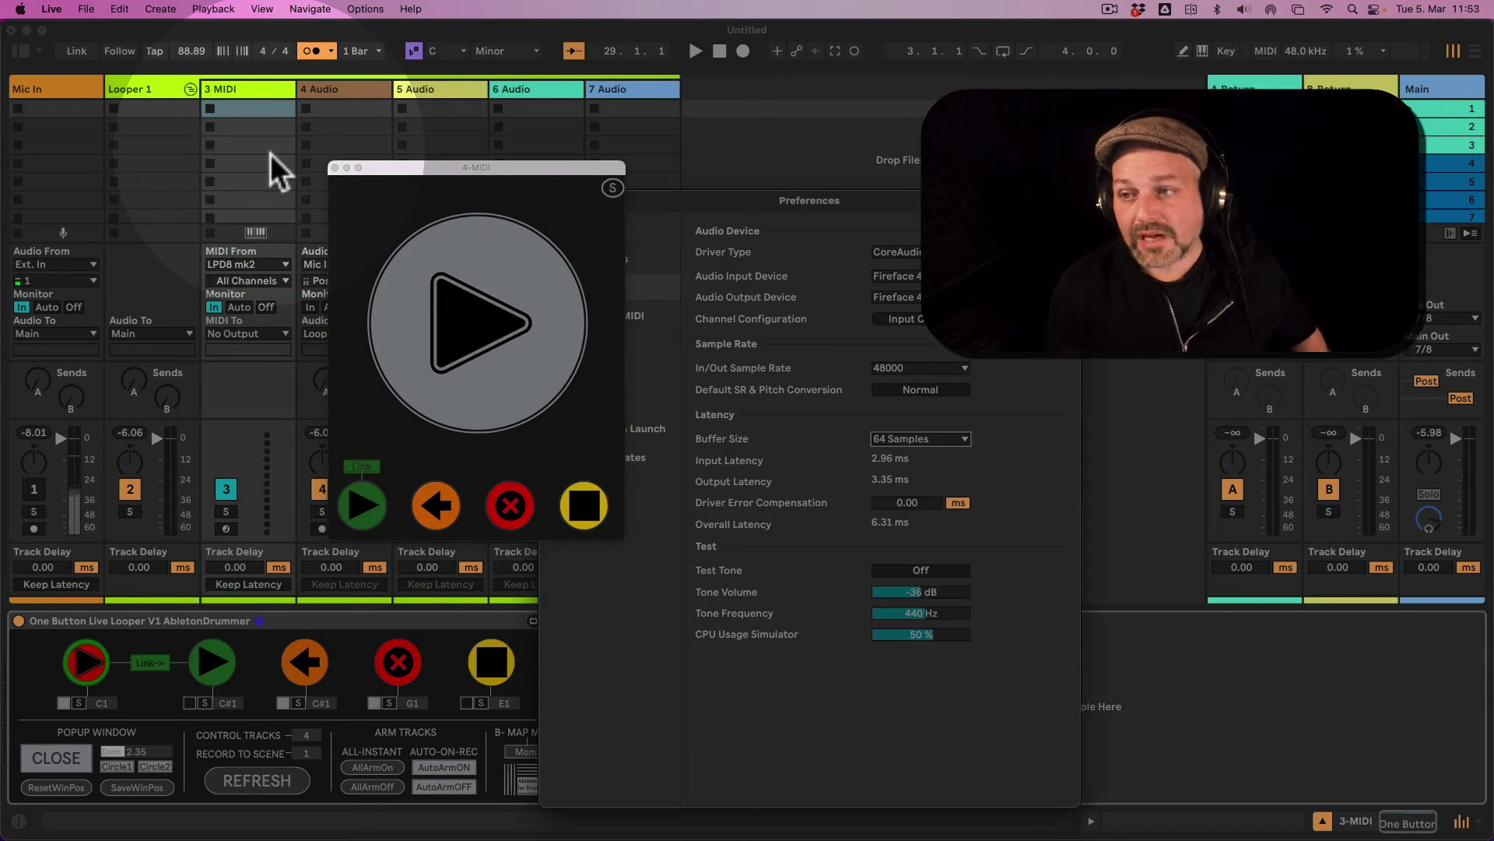
left_click(335, 168)
left_click_drag(716, 201, 268, 93)
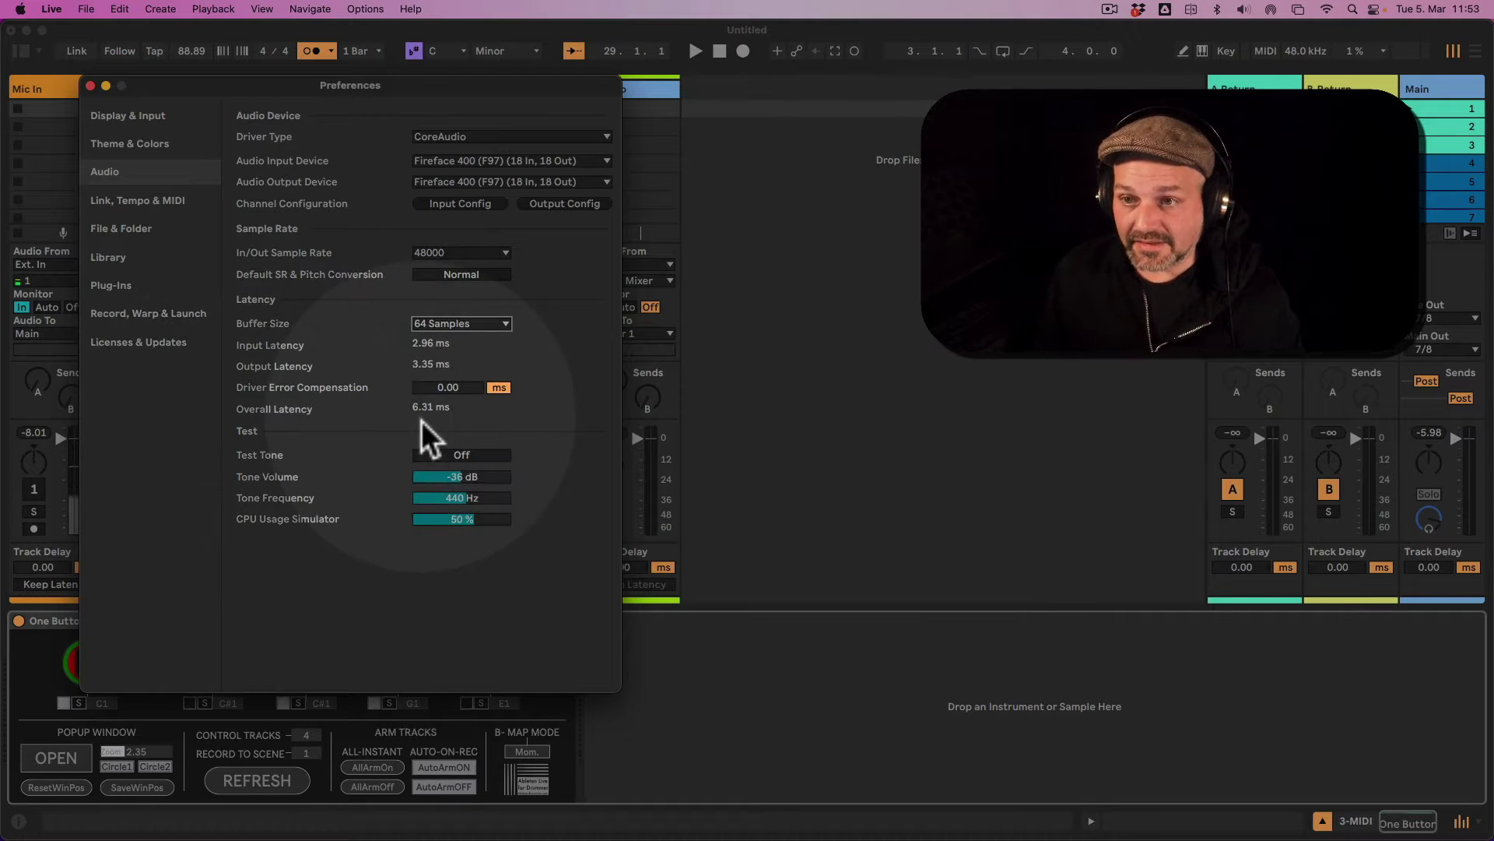
Try audio buffer sizes of 128 and 512 samples, ending on 128, to compare the overall latency
left_click(470, 326)
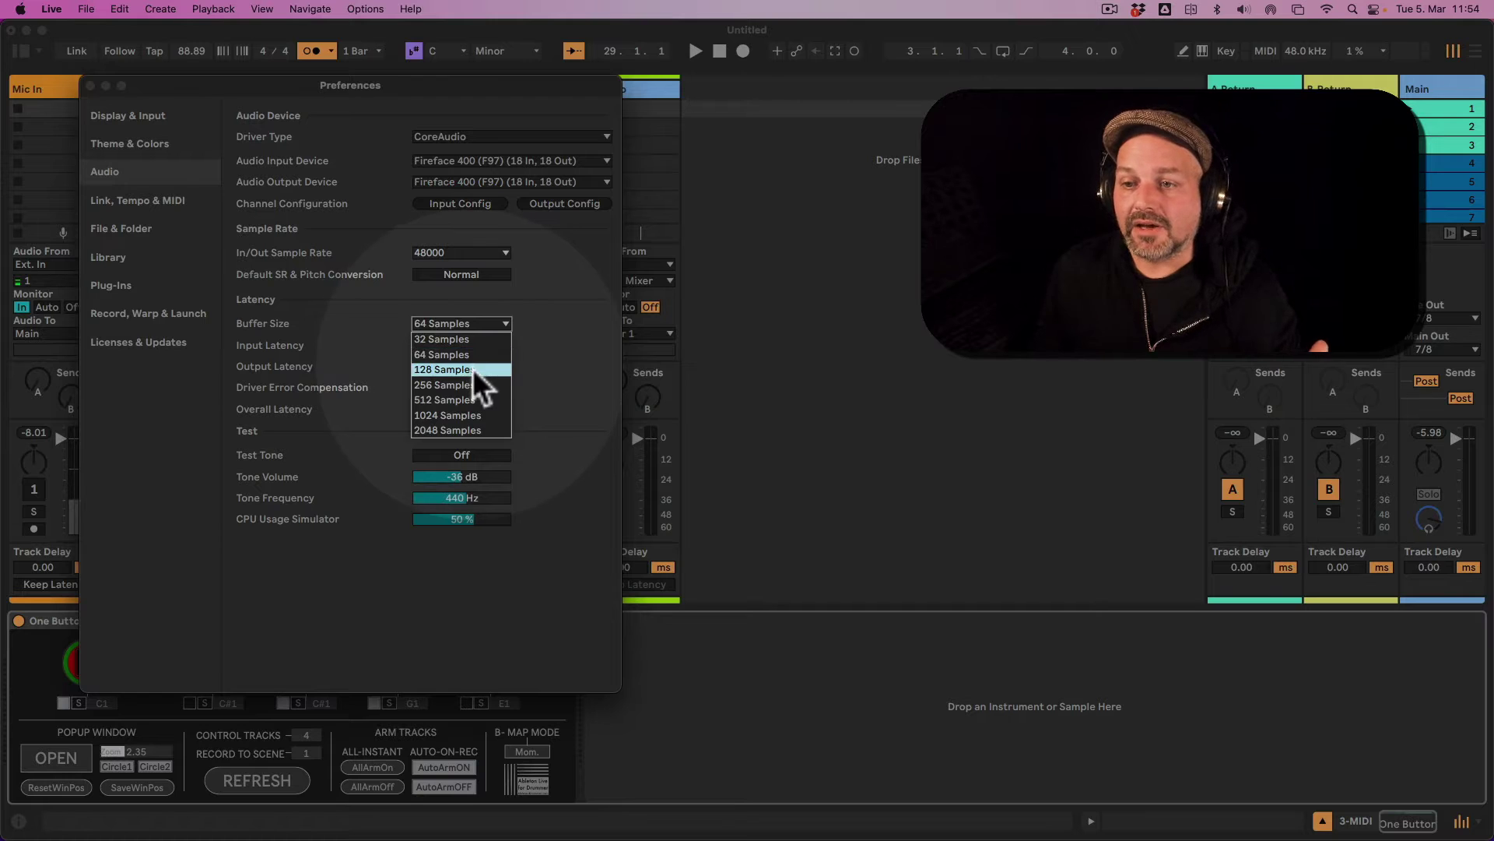
left_click(472, 367)
left_click(467, 324)
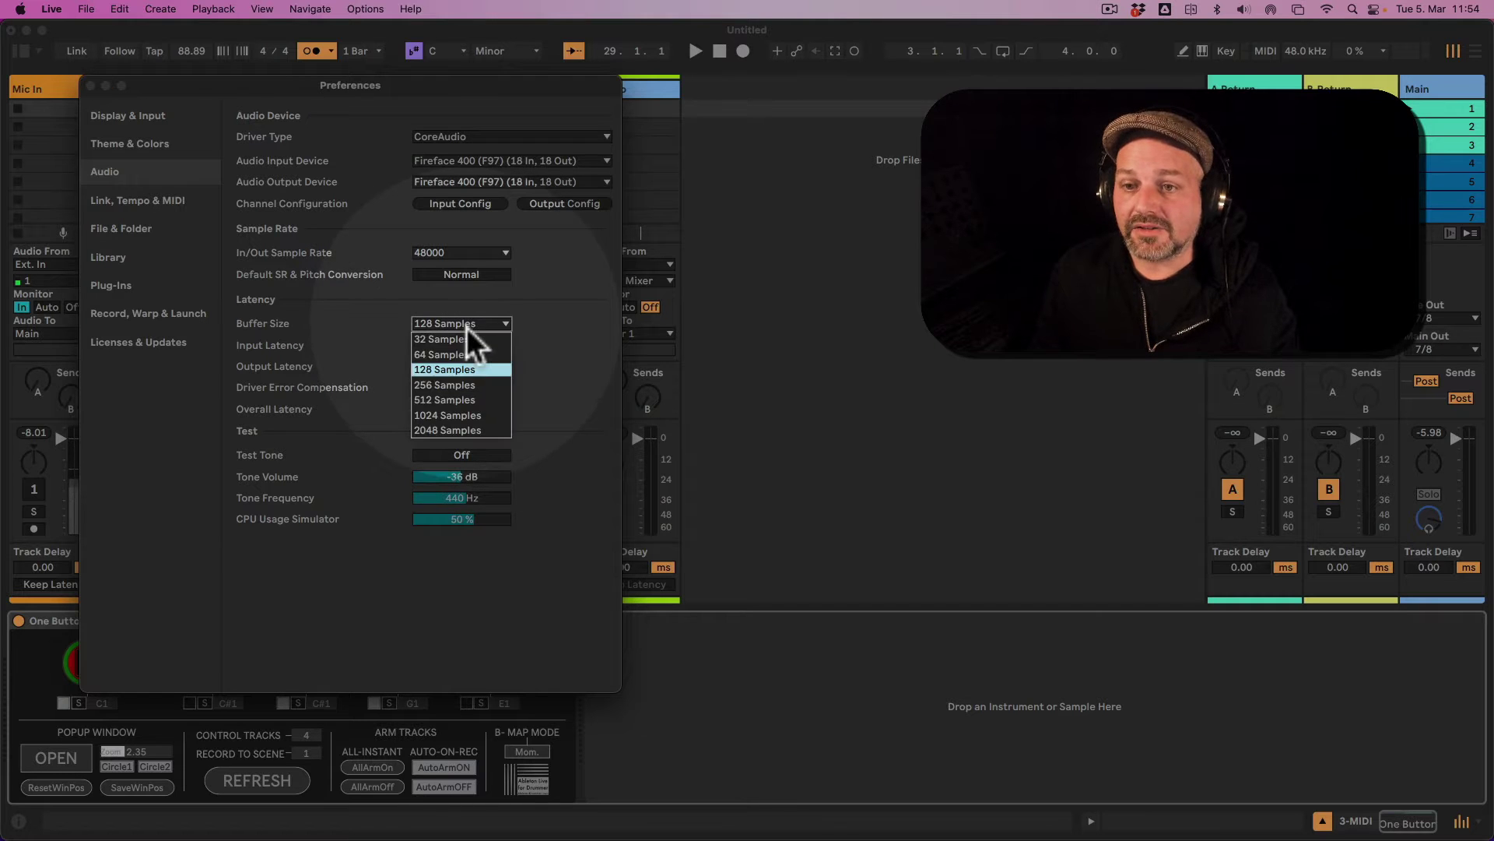
left_click(487, 400)
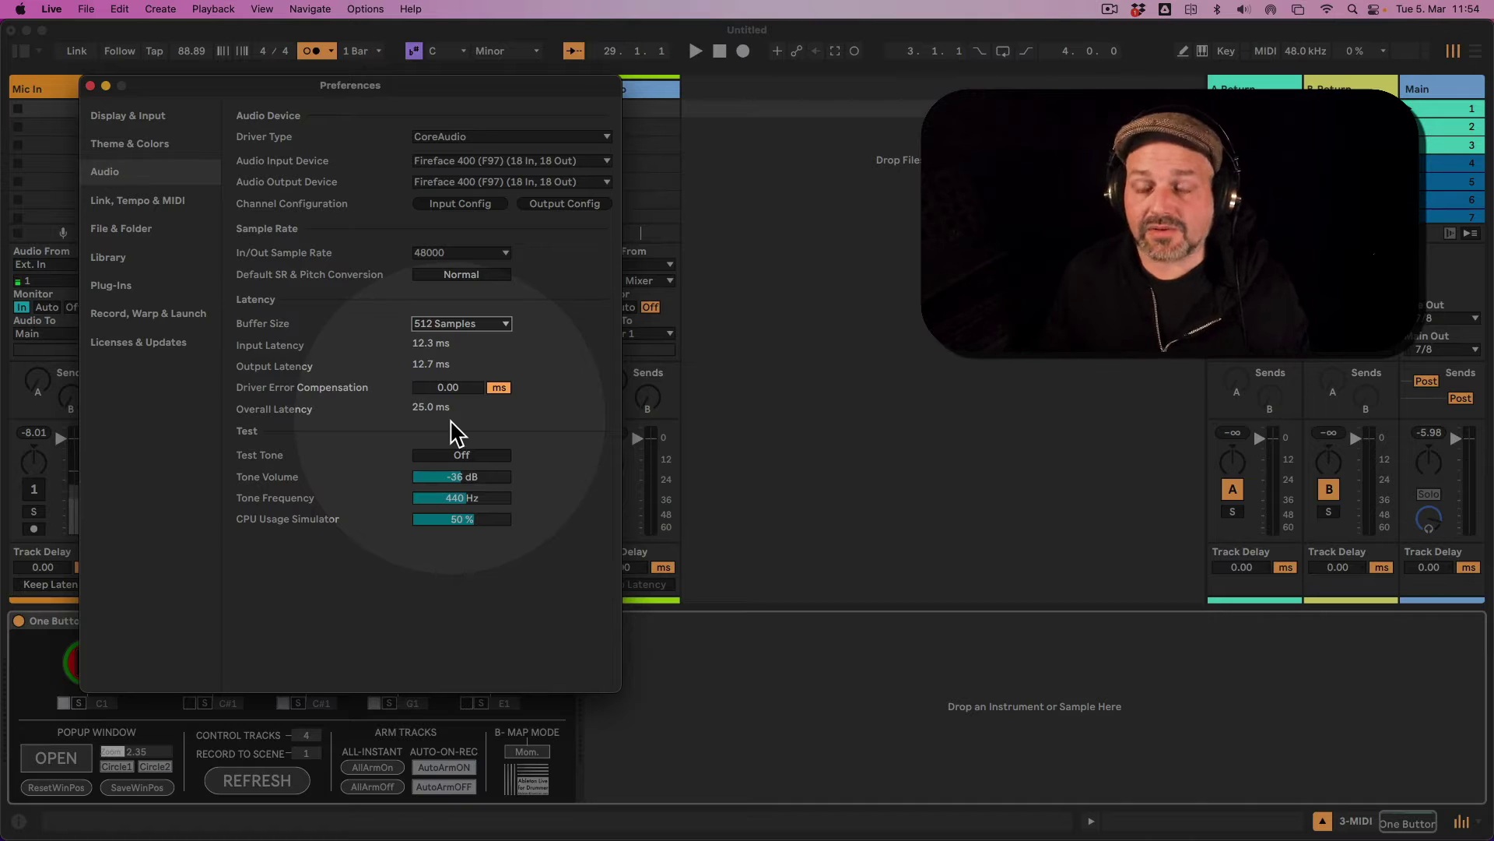
left_click(477, 324)
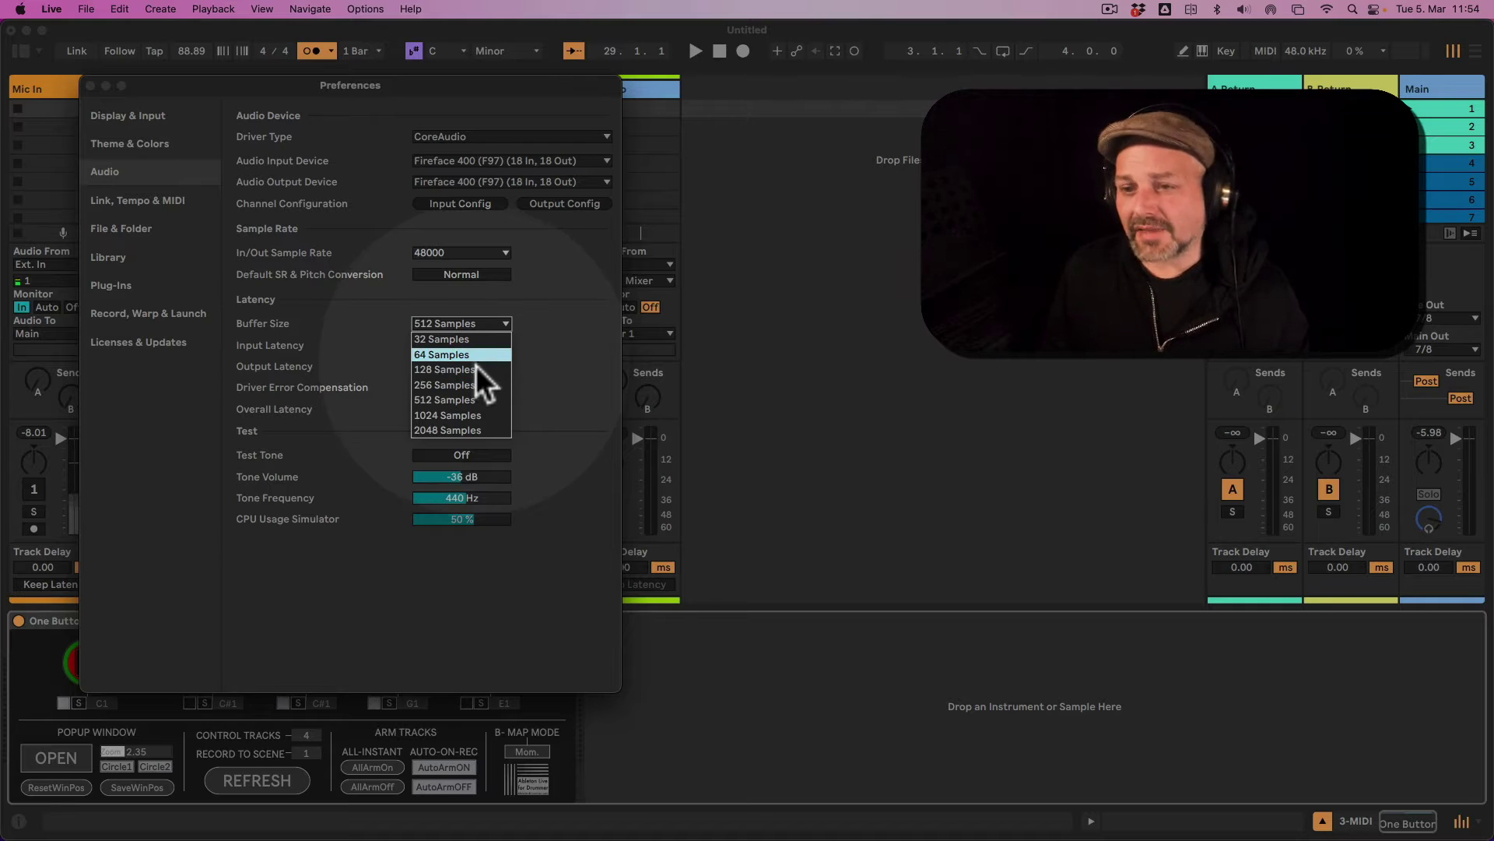
left_click(477, 370)
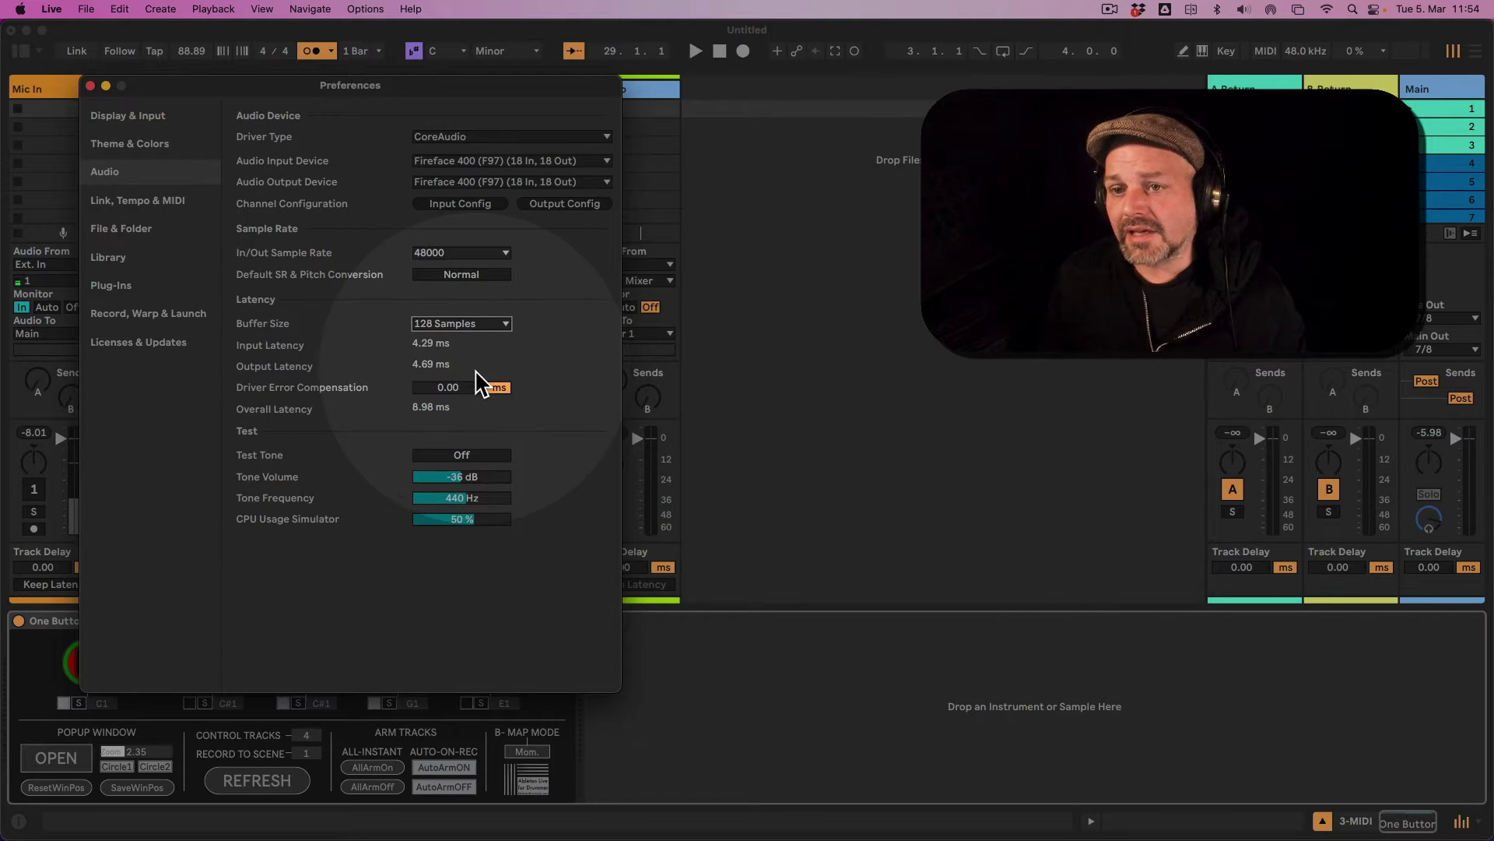
Review the available sample rates while keeping 48000, and set the buffer size to 64 samples
left_click(460, 259)
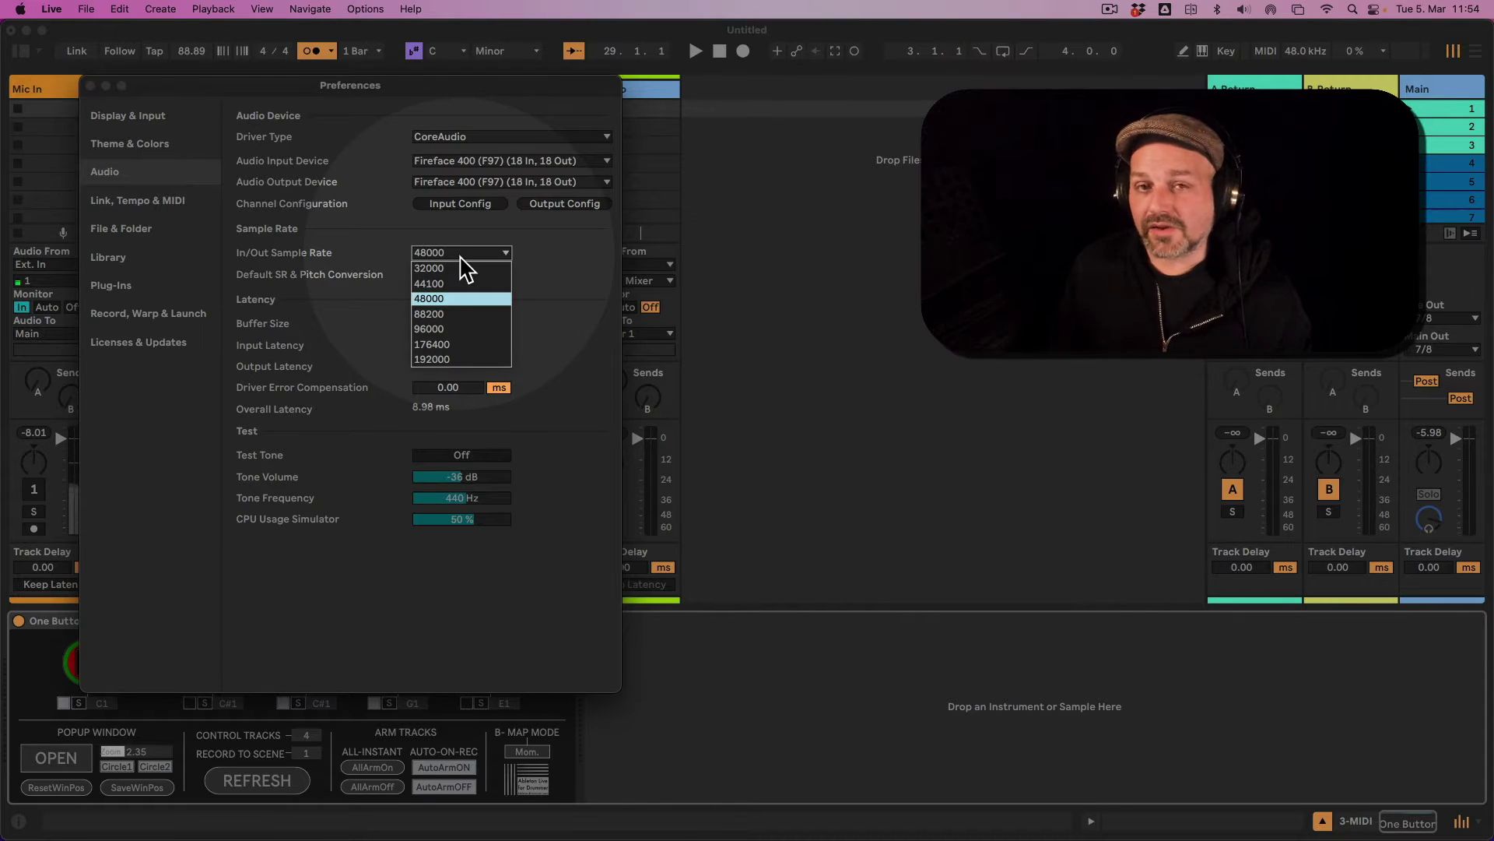
left_click(462, 257)
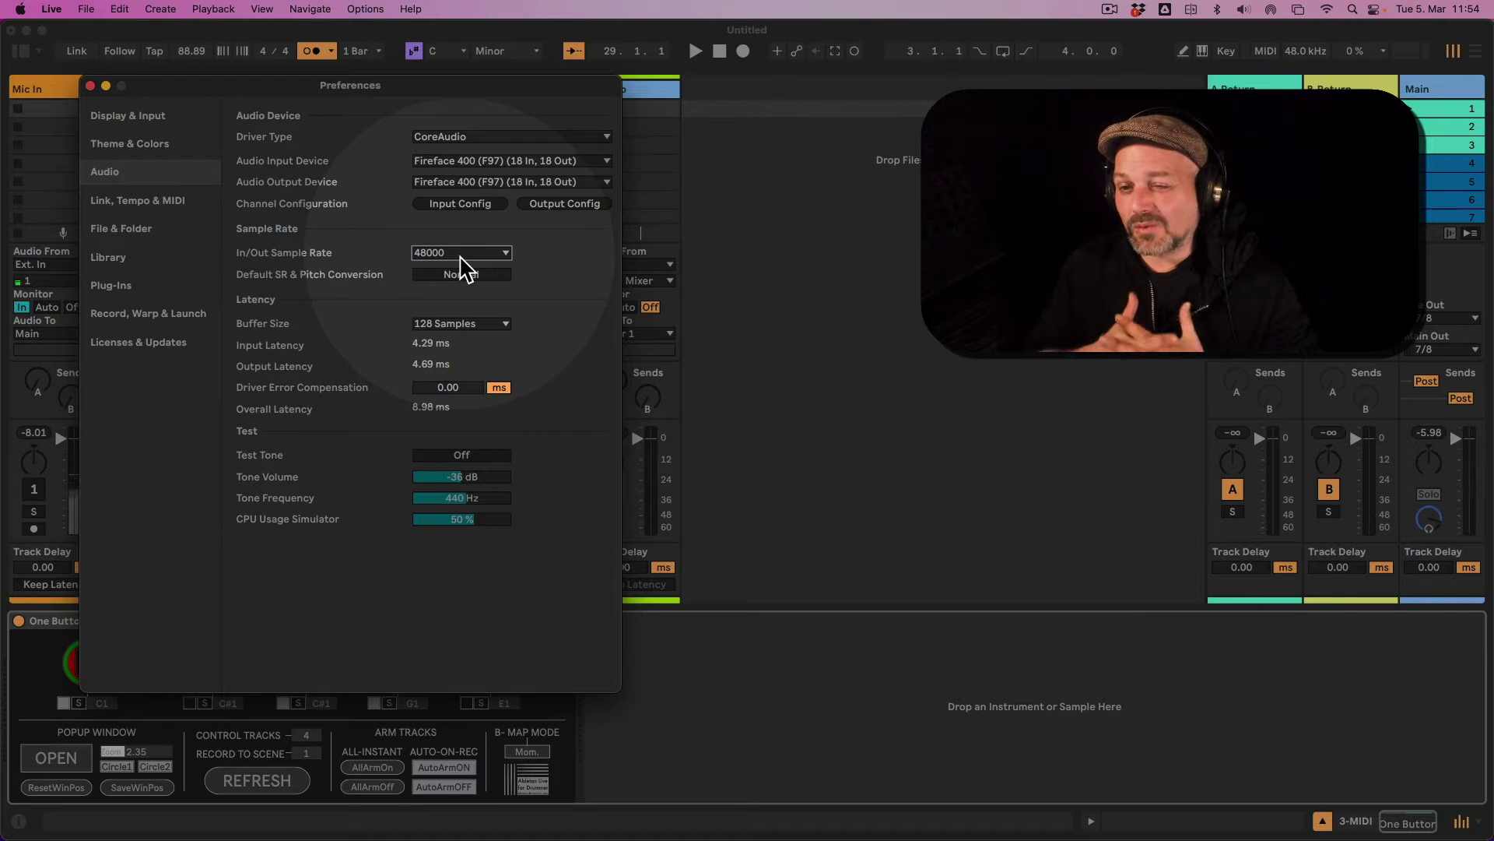
left_click(462, 253)
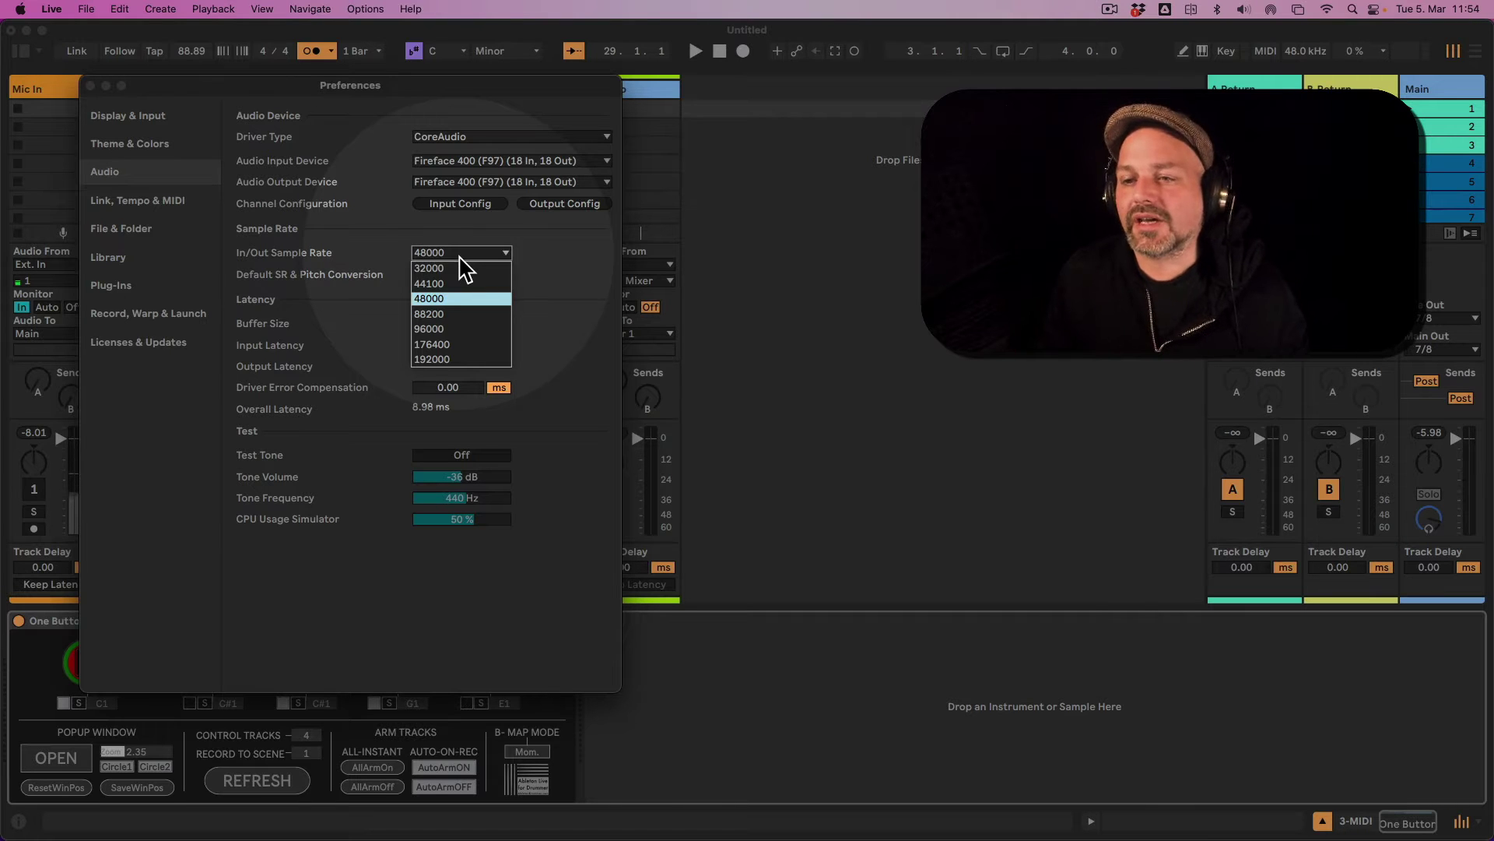
left_click(459, 256)
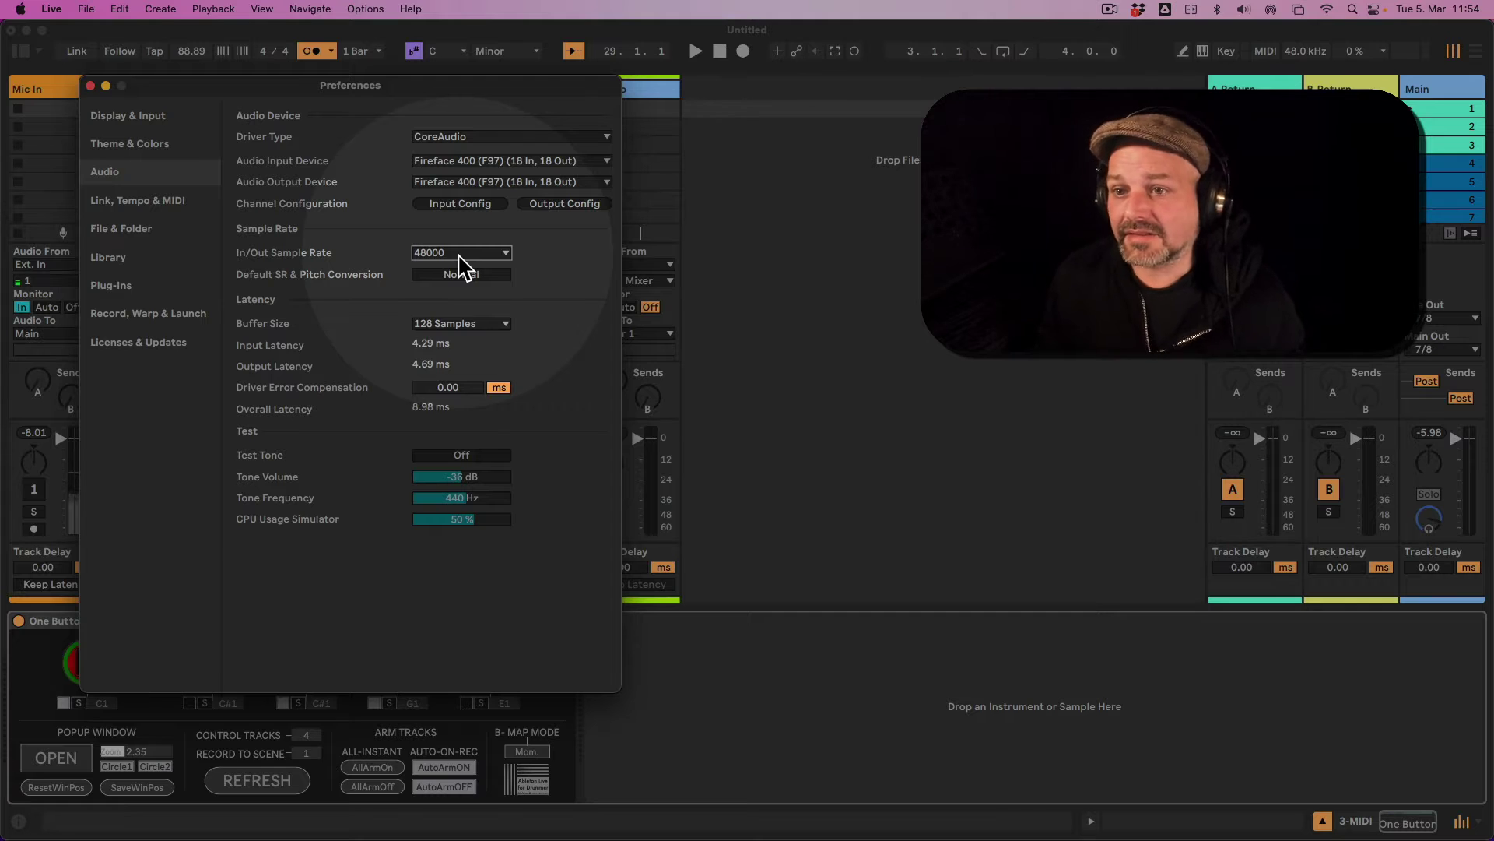
left_click(462, 257)
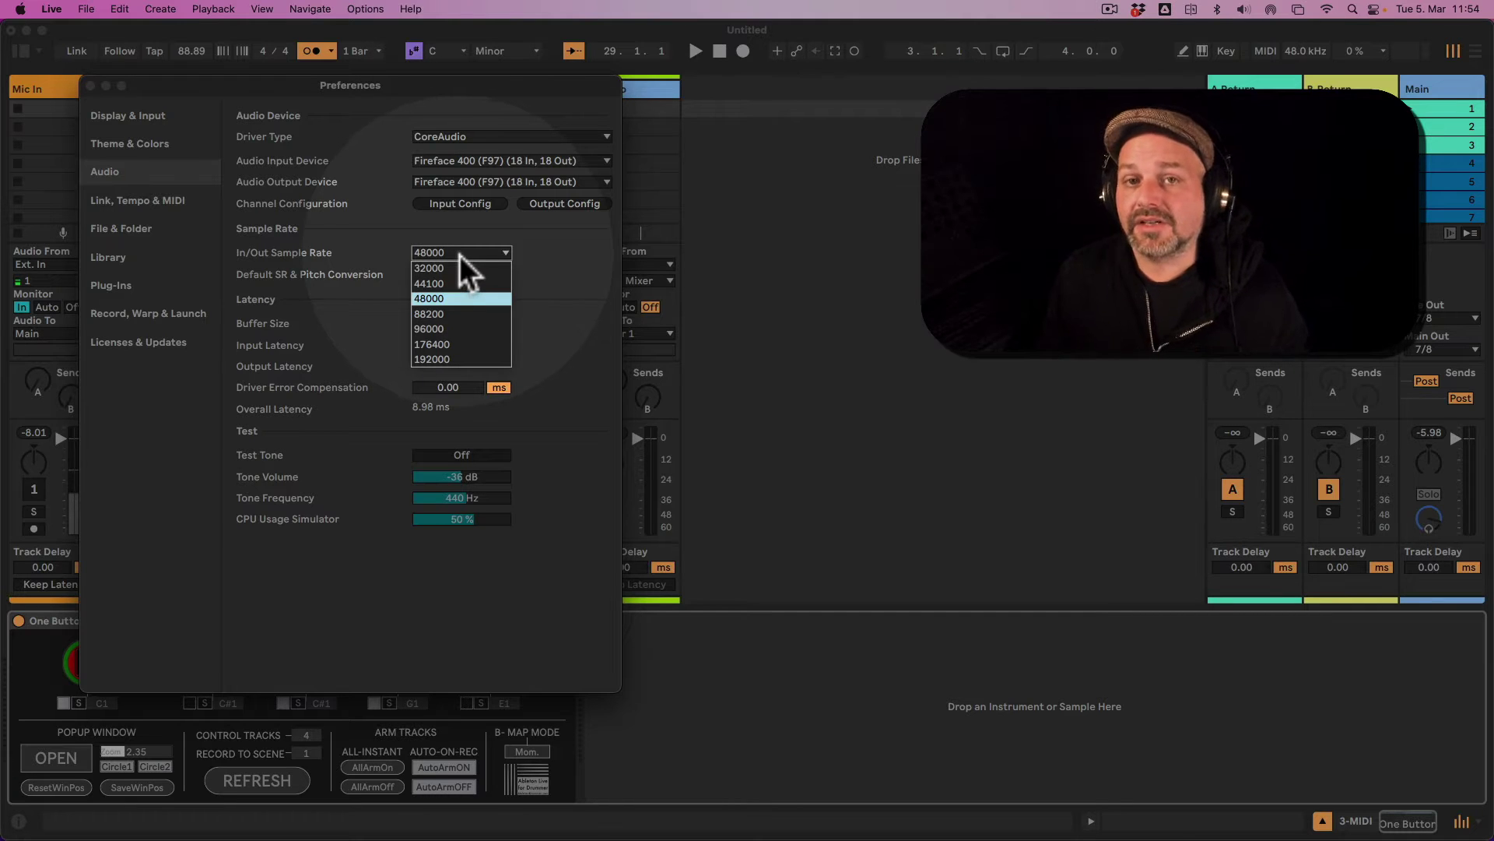
left_click(464, 270)
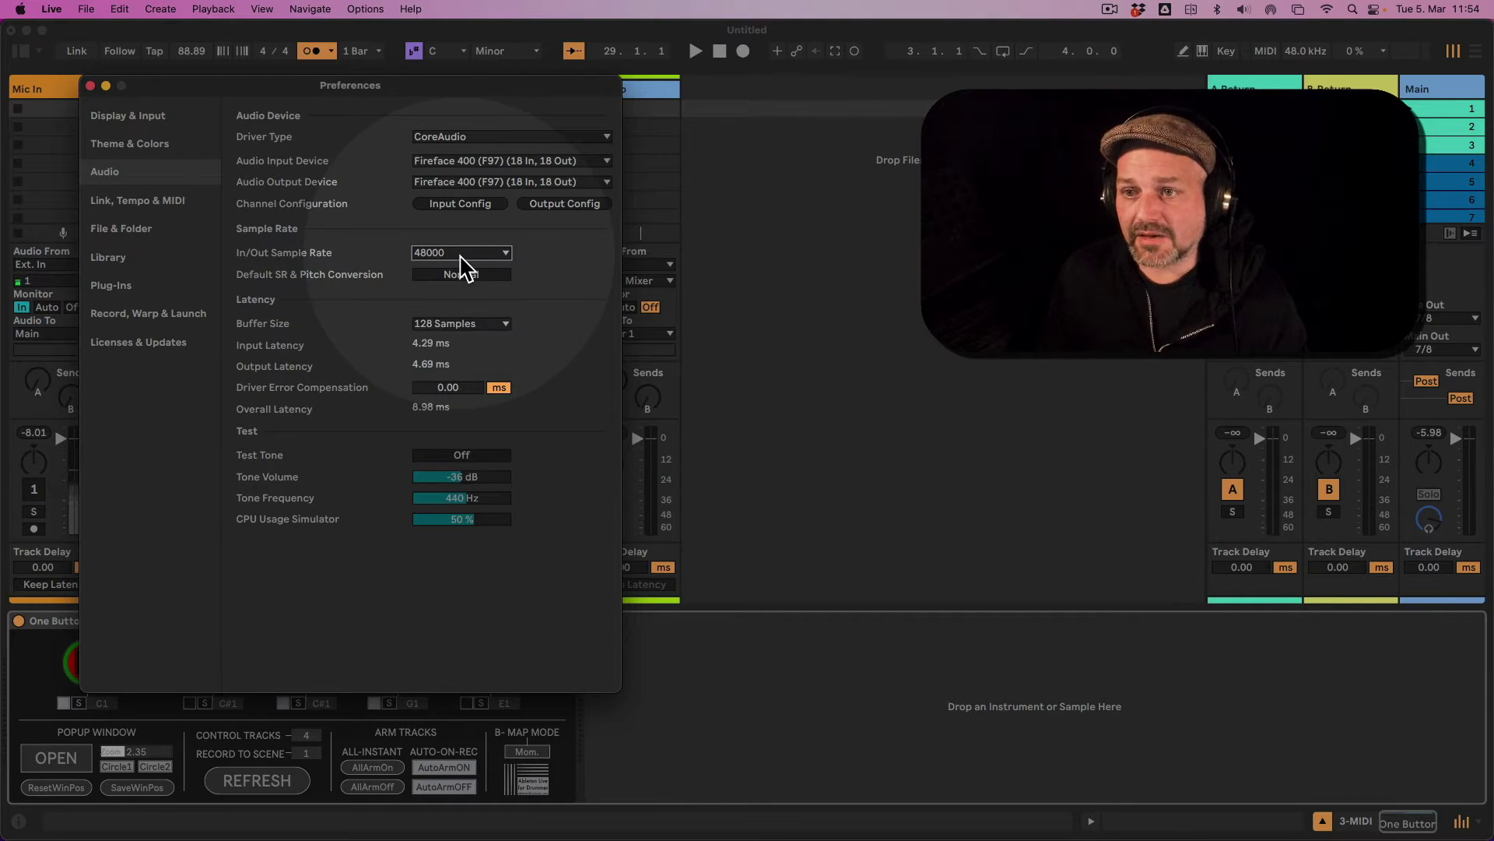
left_click(461, 326)
left_click(459, 355)
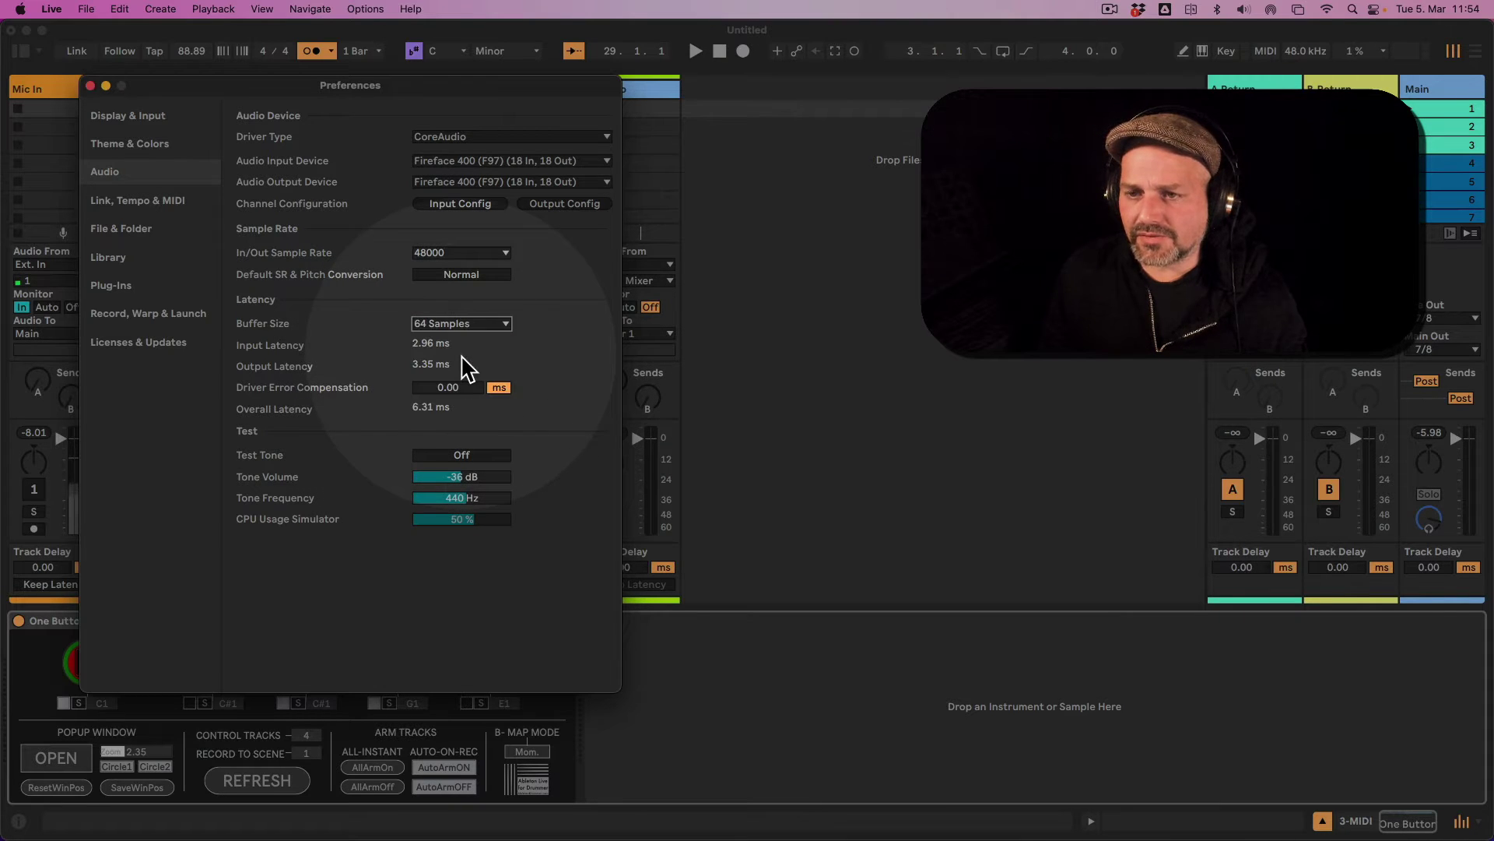
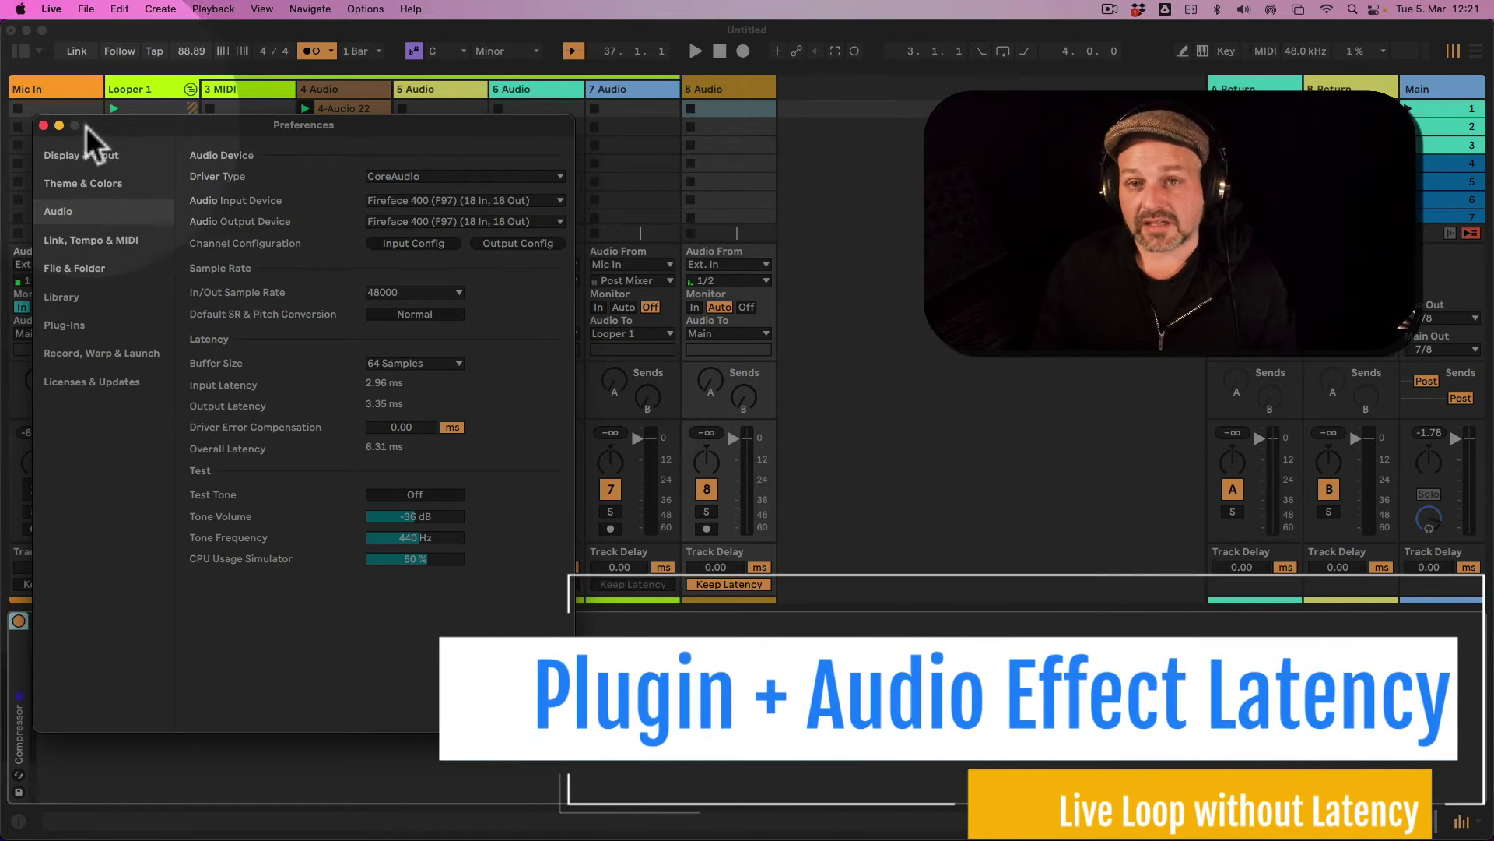
Close the preferences, try a 10 ms lookahead on the 8 Audio track's Compressor and delete that device
left_click(44, 125)
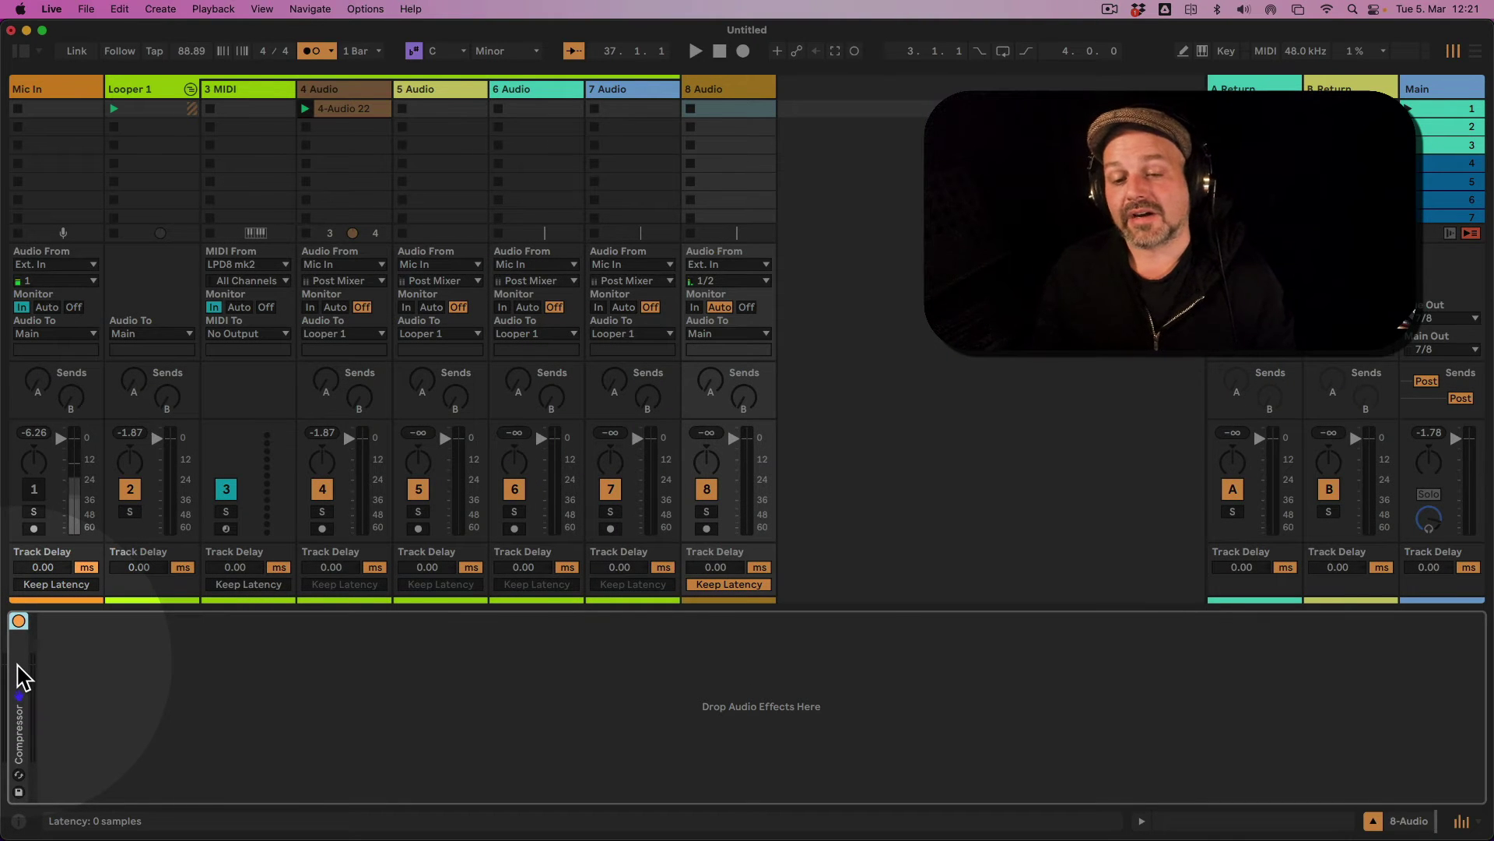
double_click(21, 676)
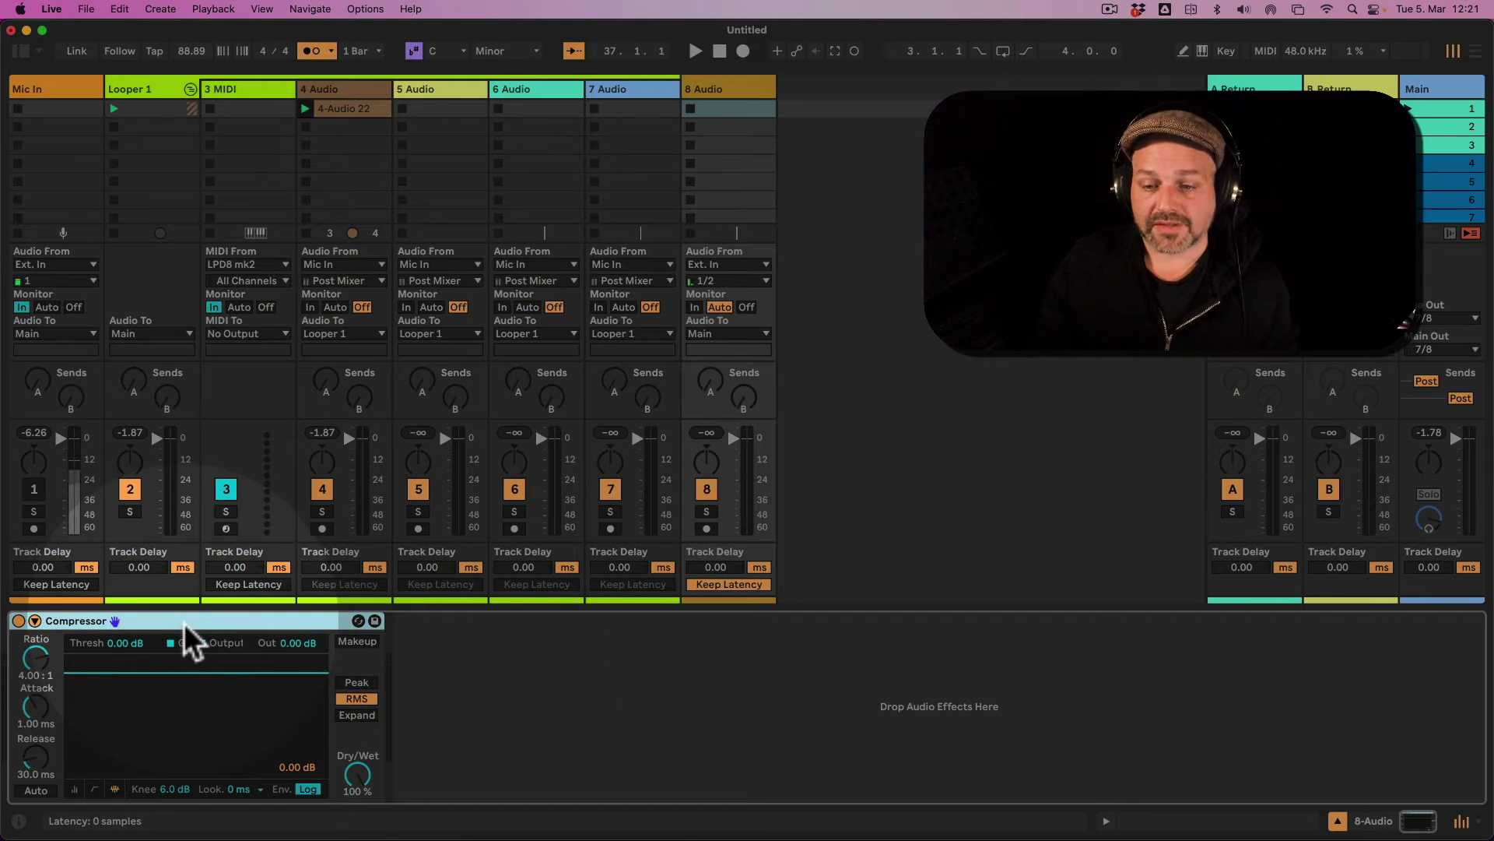
left_click(244, 790)
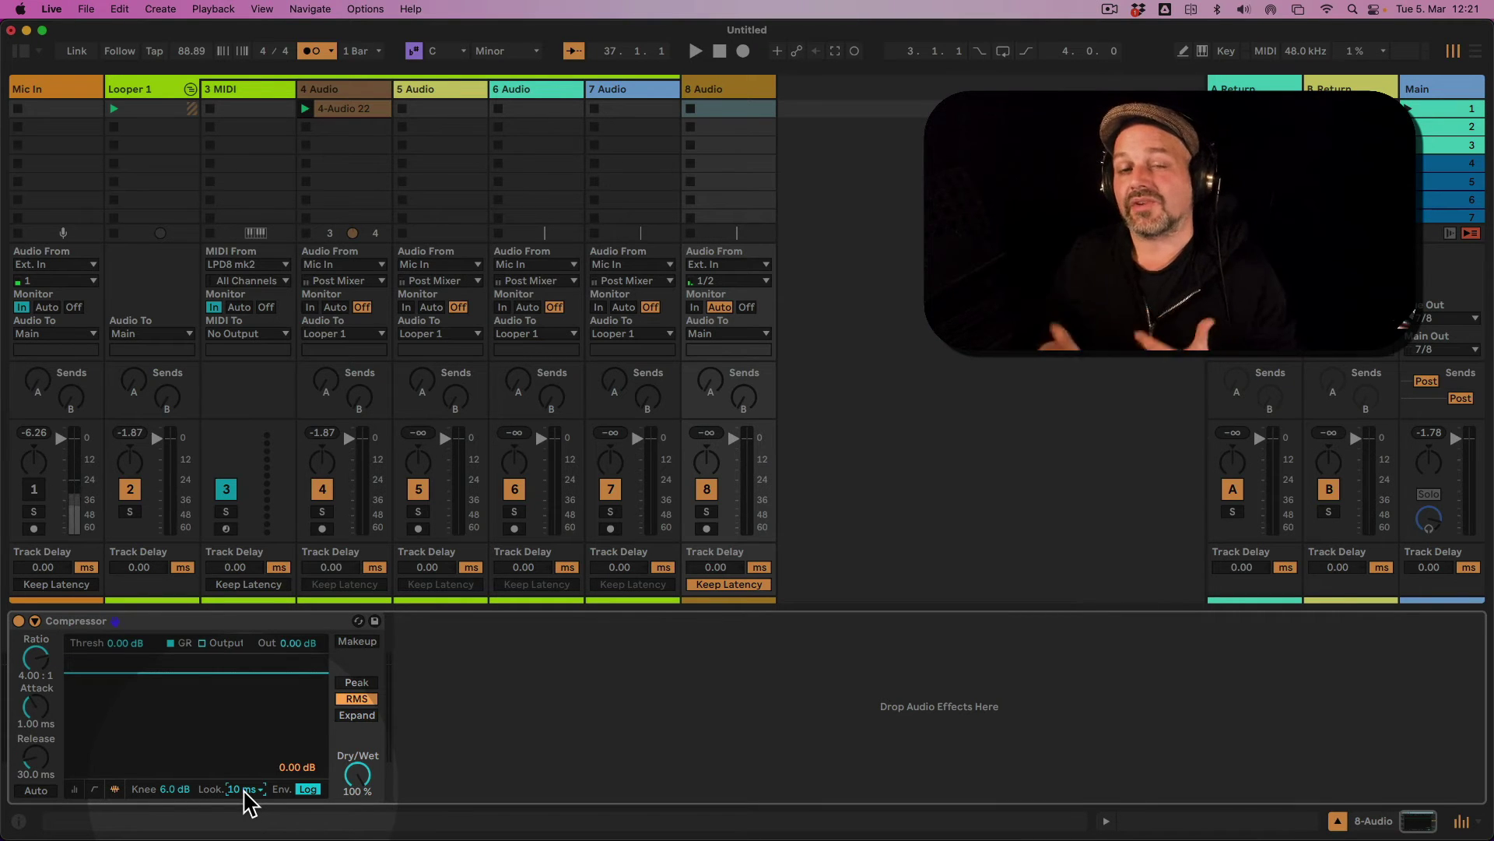
left_click(199, 624)
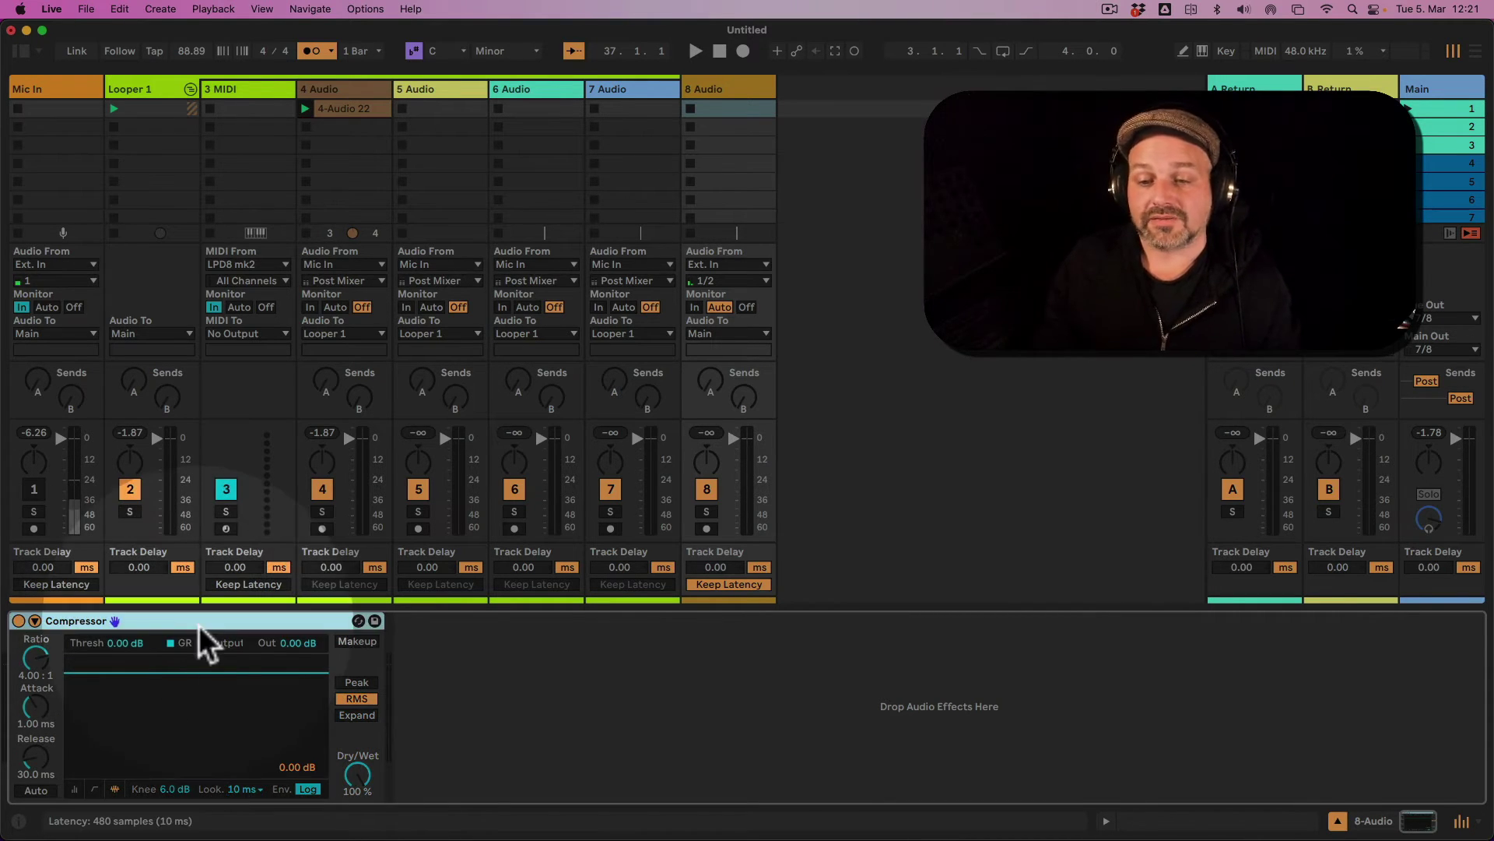
key("Delete")
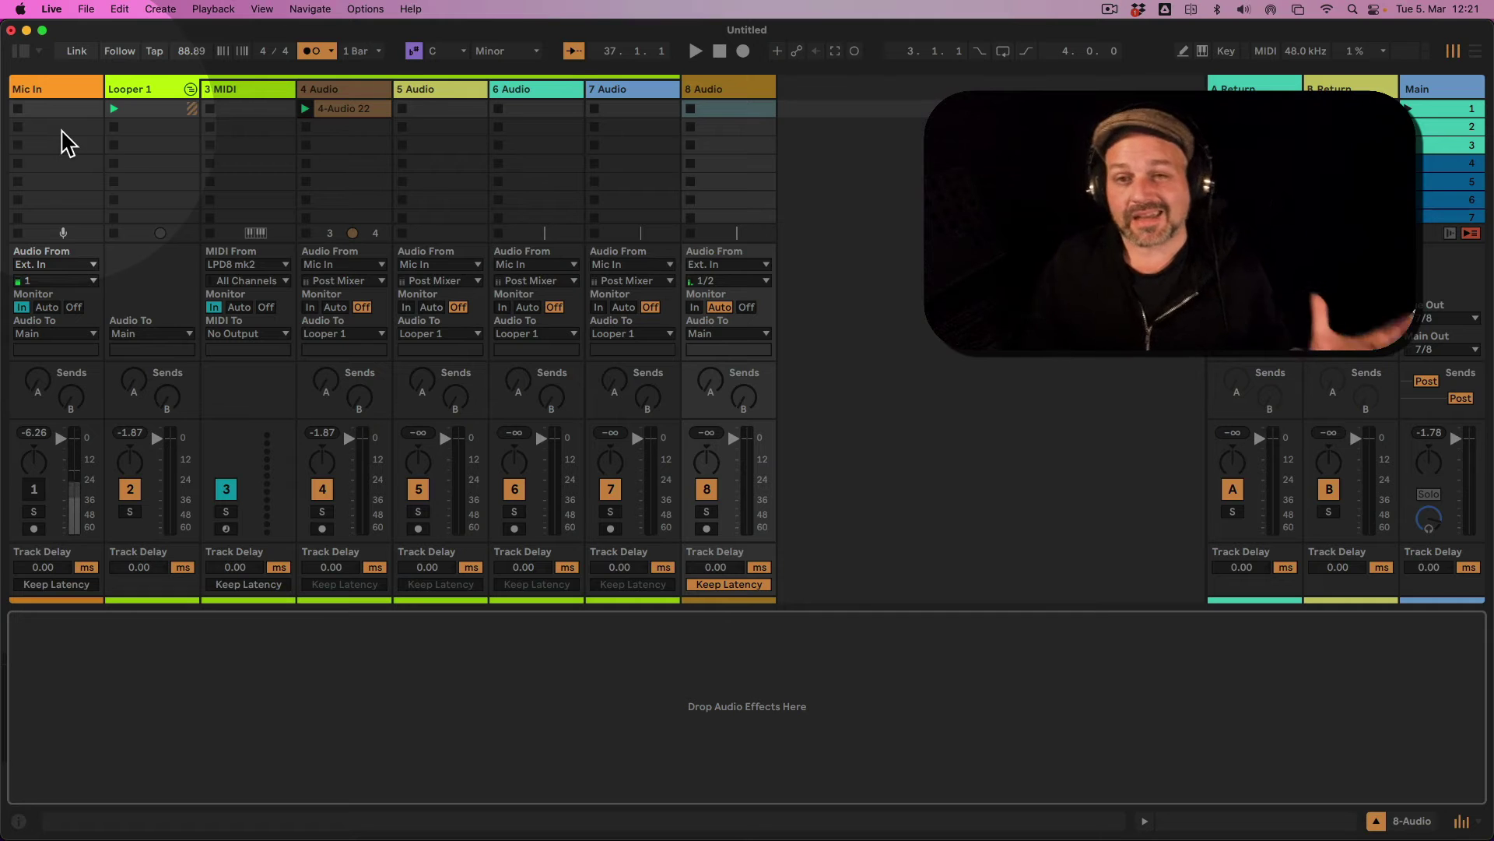
Turn off Reduced Latency When Monitoring and check the Delay Compensation setting
left_click(115, 53)
left_click(362, 8)
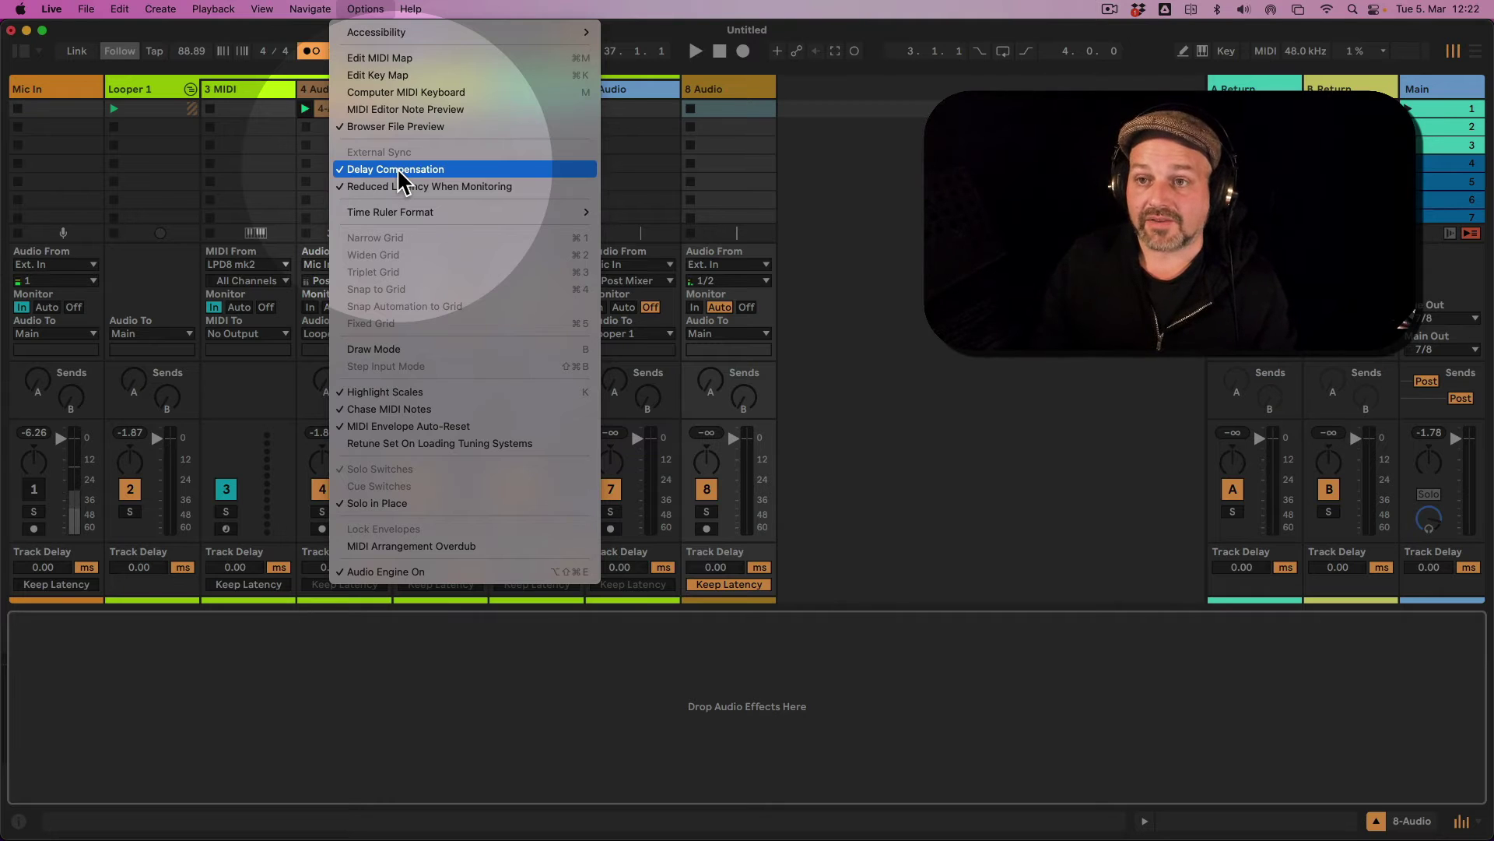
left_click(372, 8)
left_click(372, 8)
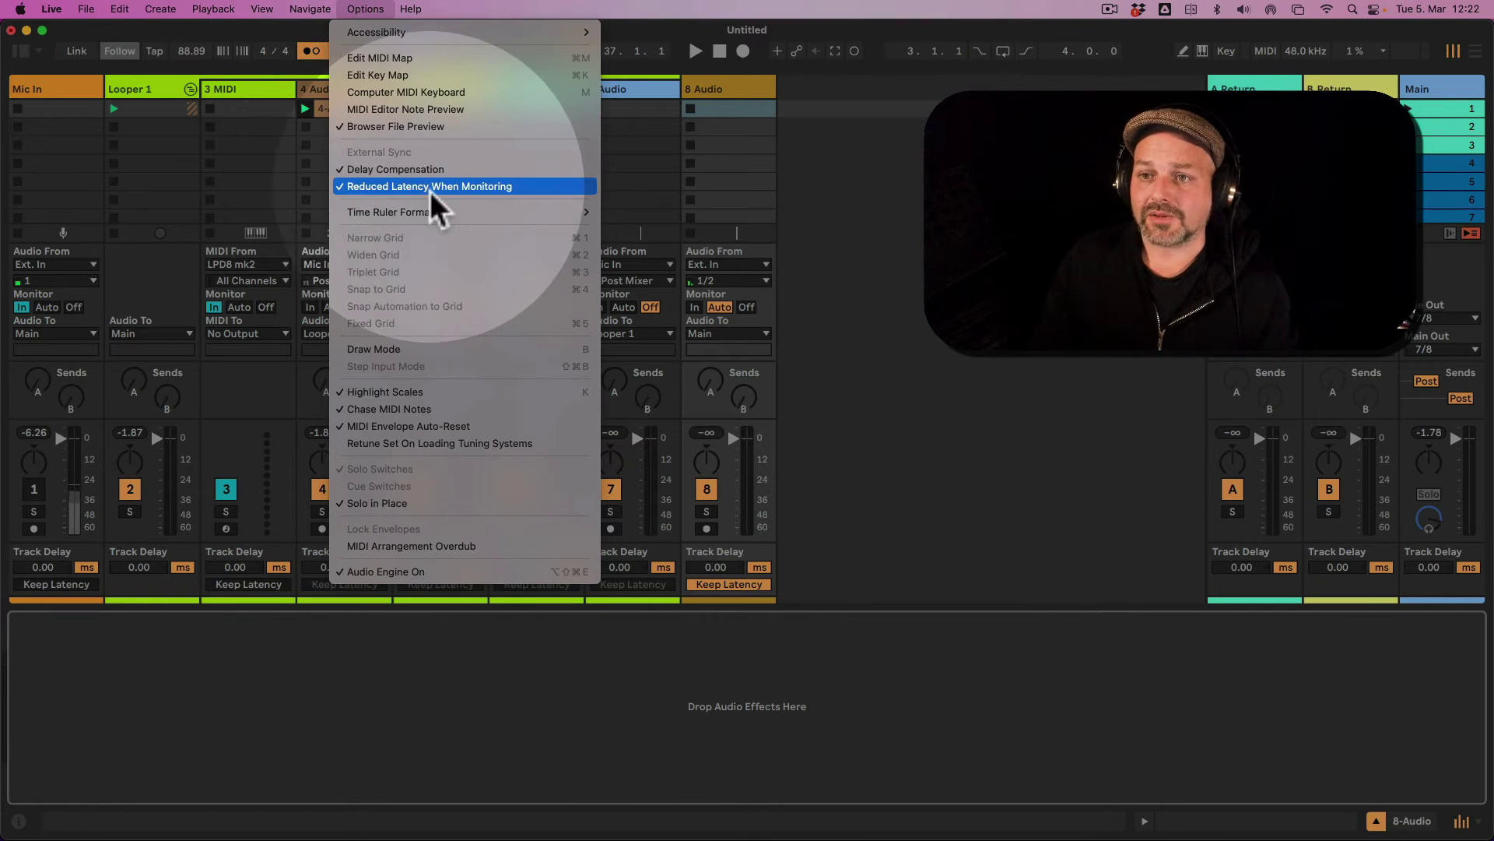
left_click(430, 187)
left_click(367, 9)
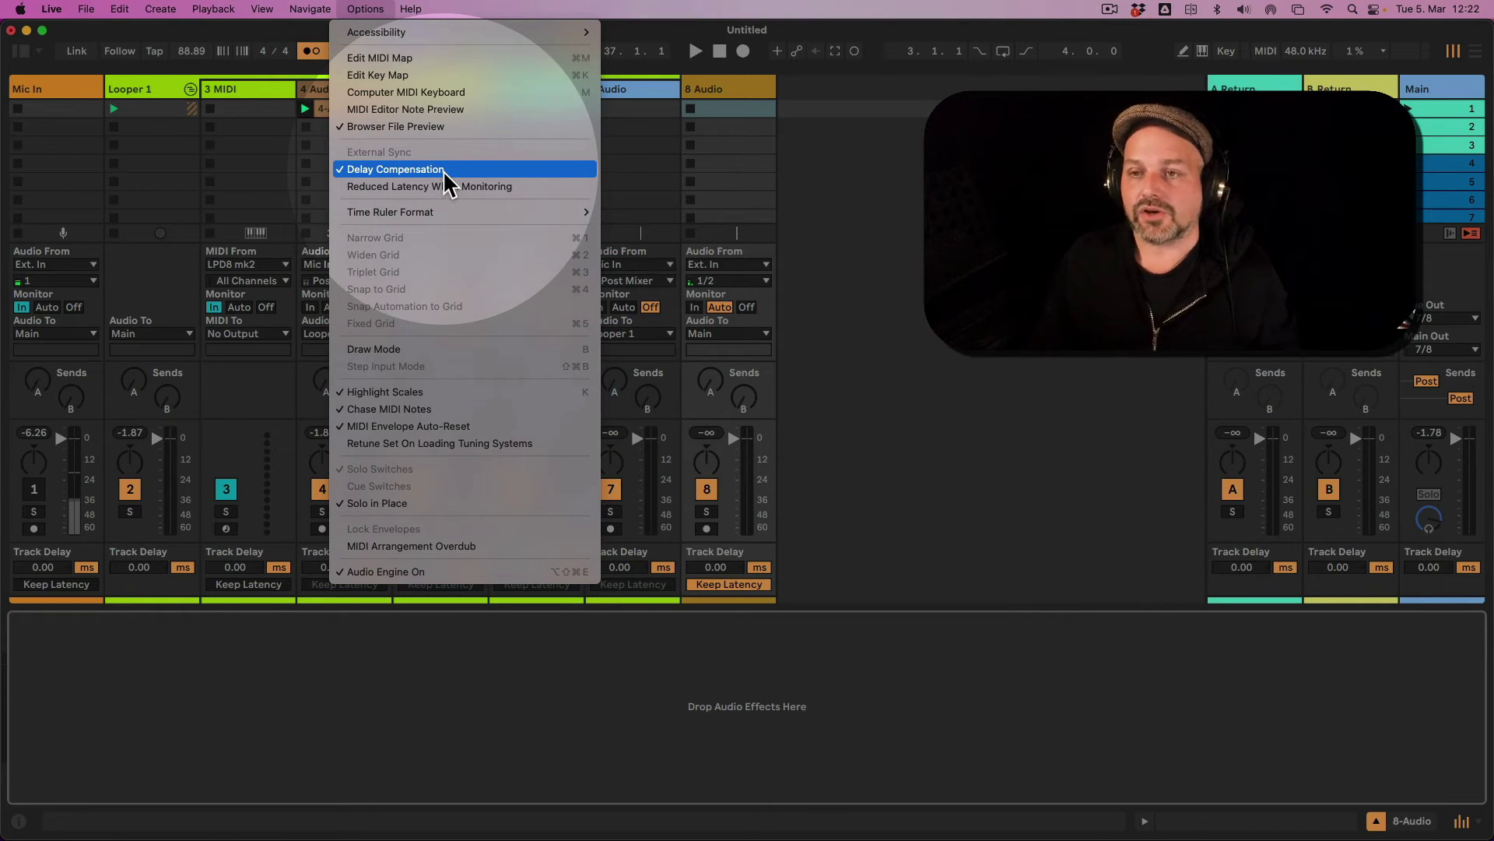
left_click(382, 14)
Show the browser and add the 500 ms Delay.adg rack from the User Library to the 8 Audio track
left_click(20, 52)
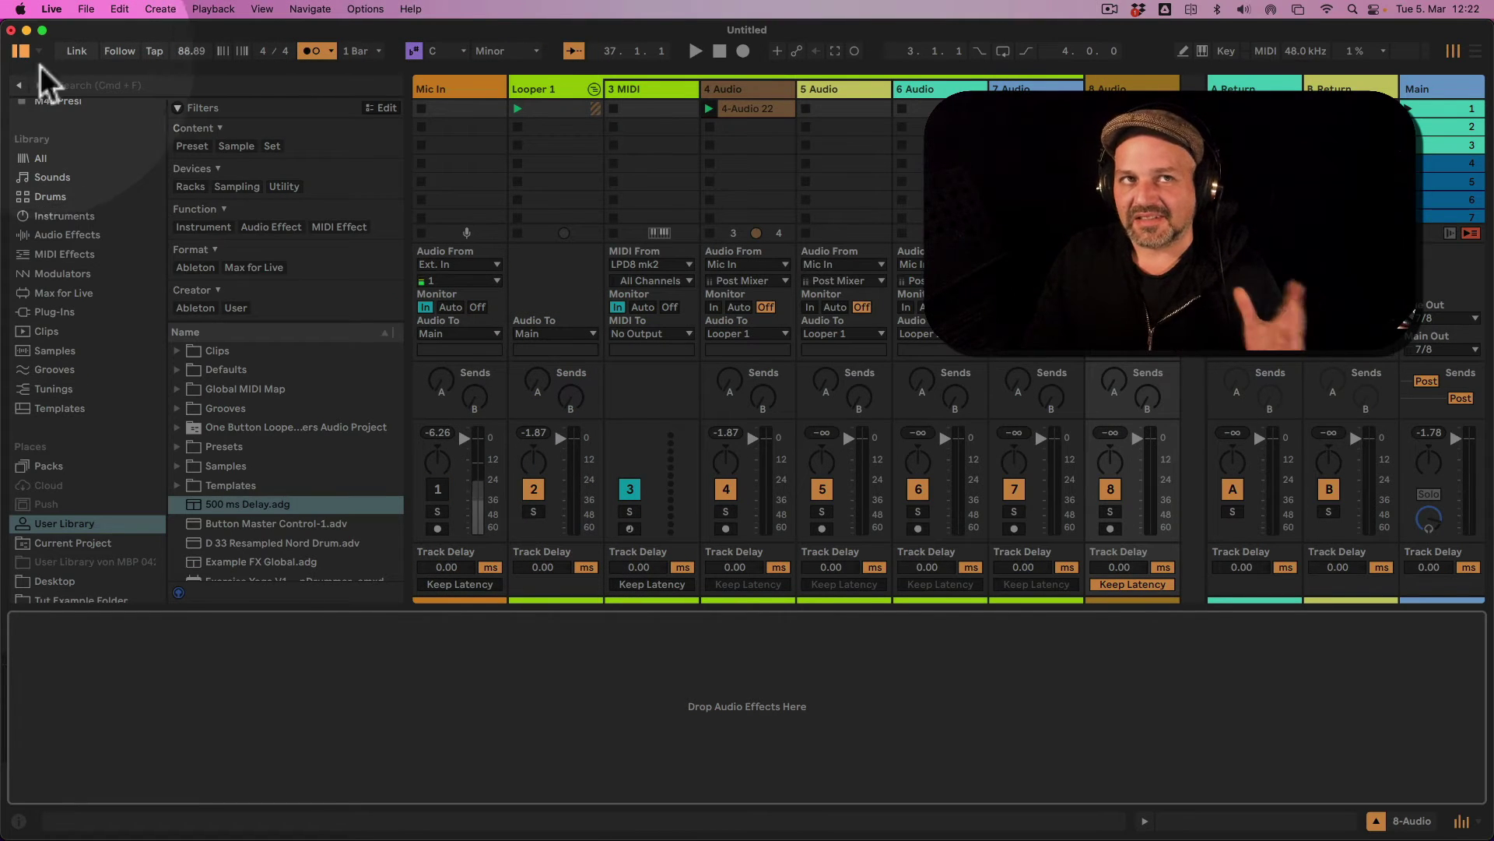
left_click_drag(246, 506, 483, 217)
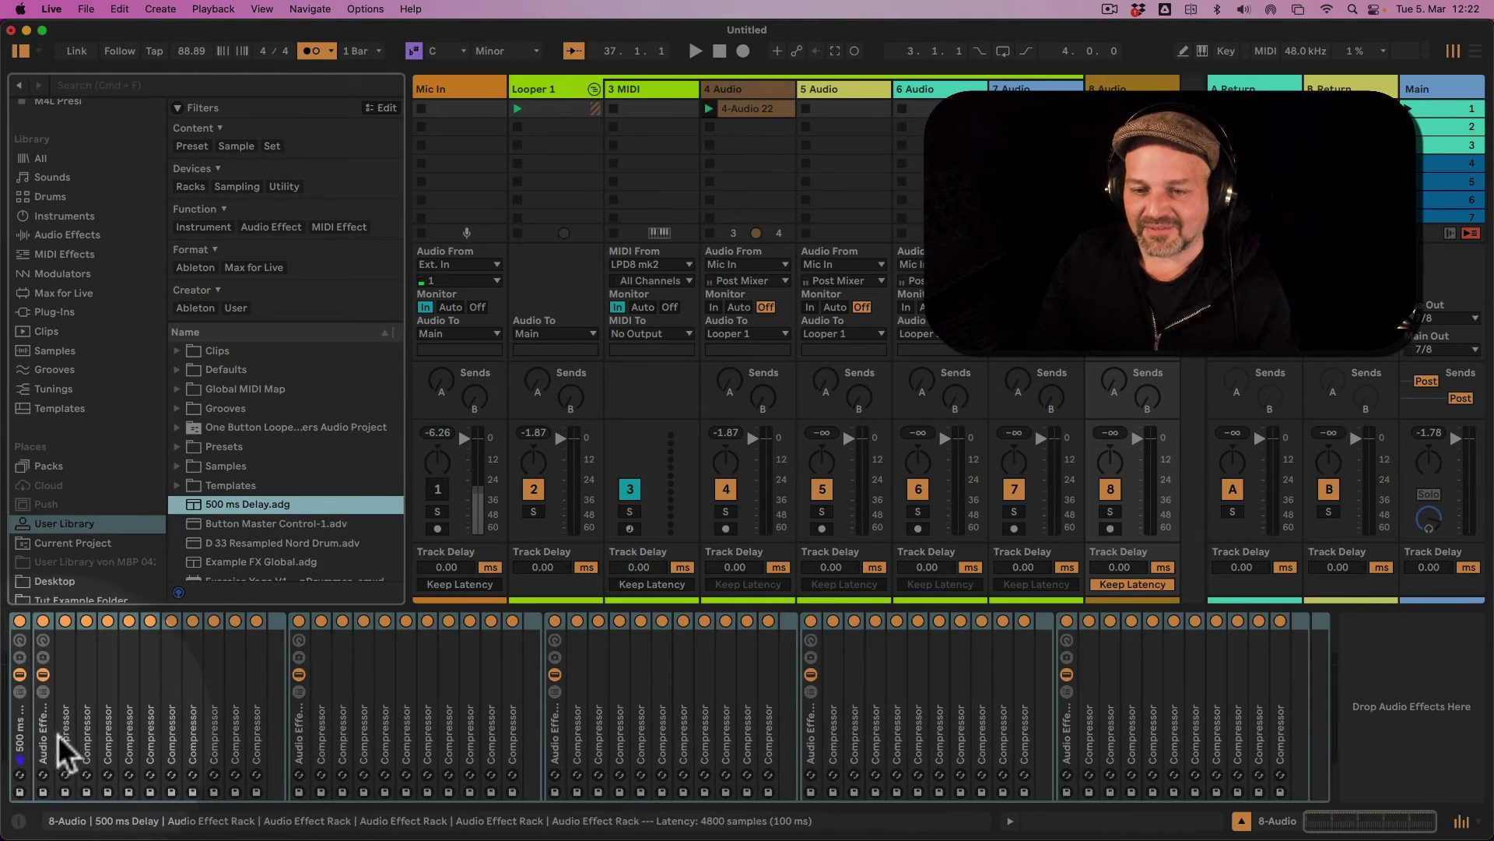
Unfold the first Compressor in the 500 ms Delay rack, inspect its lookahead options, and fold it again
left_click(60, 734)
double_click(64, 737)
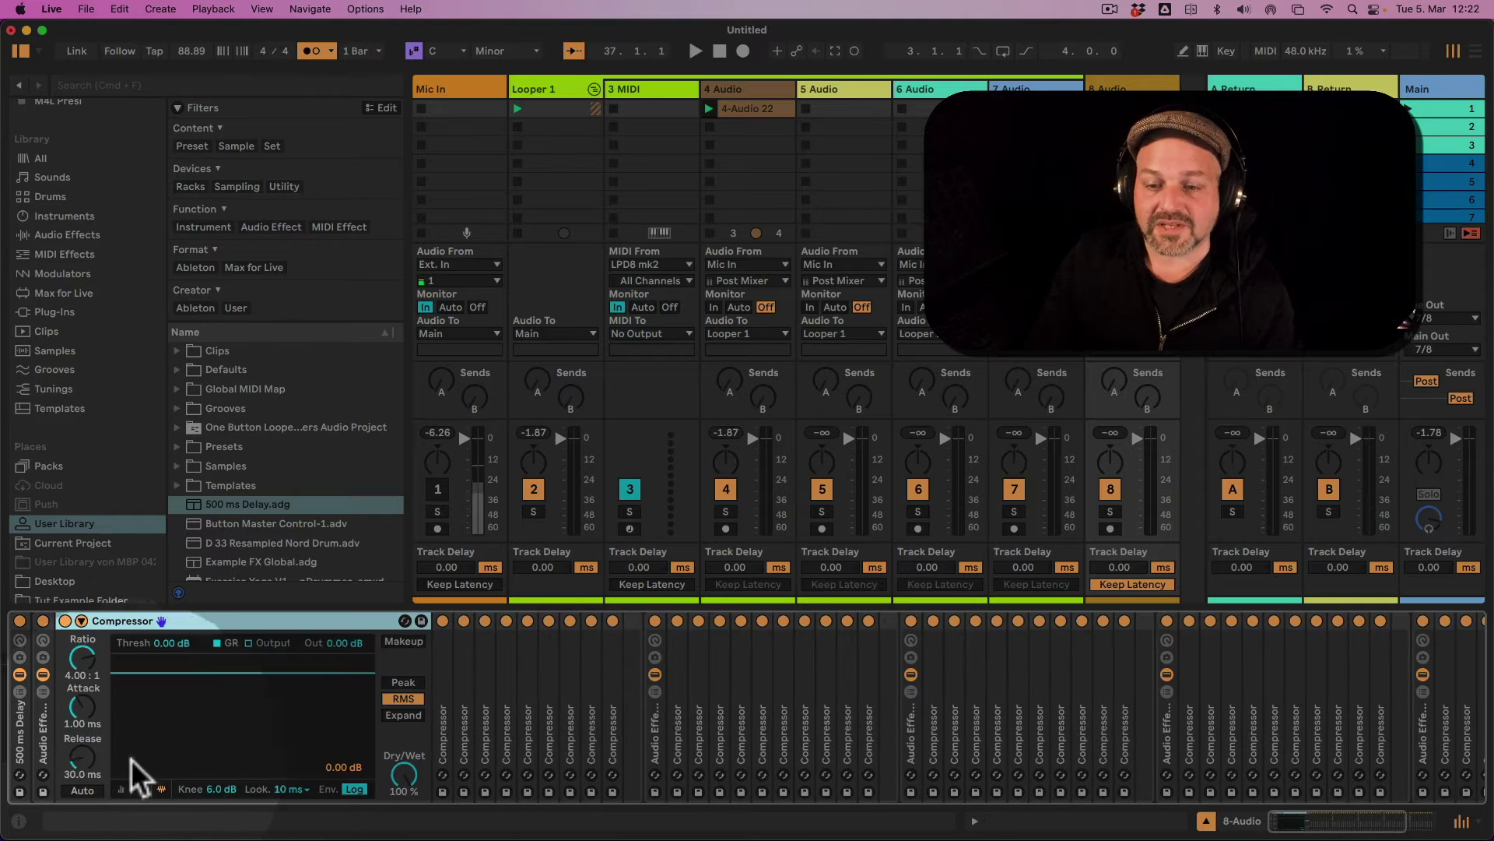
left_click(299, 790)
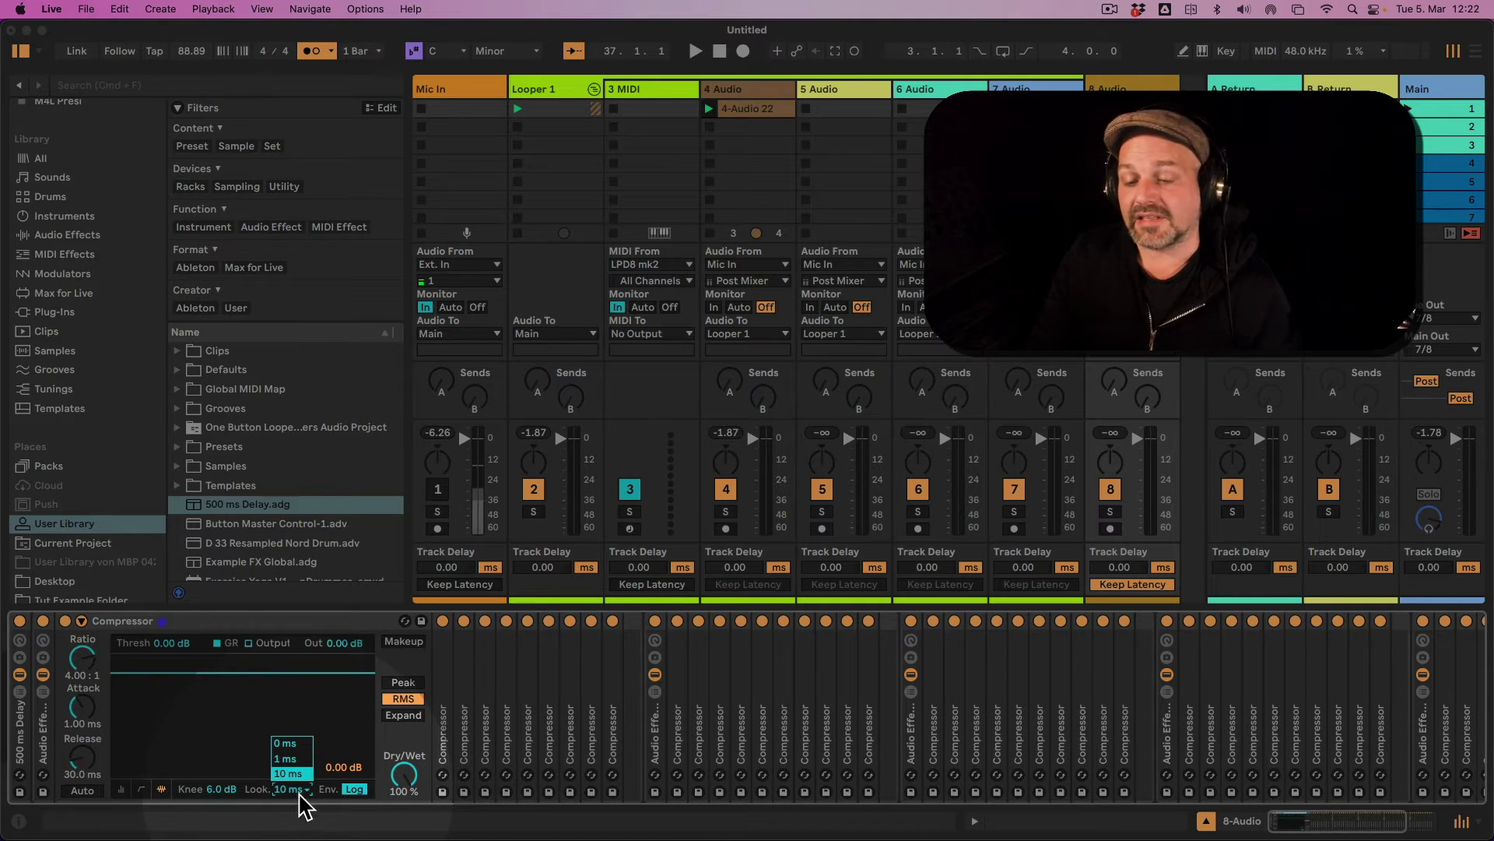
left_click(299, 795)
double_click(221, 625)
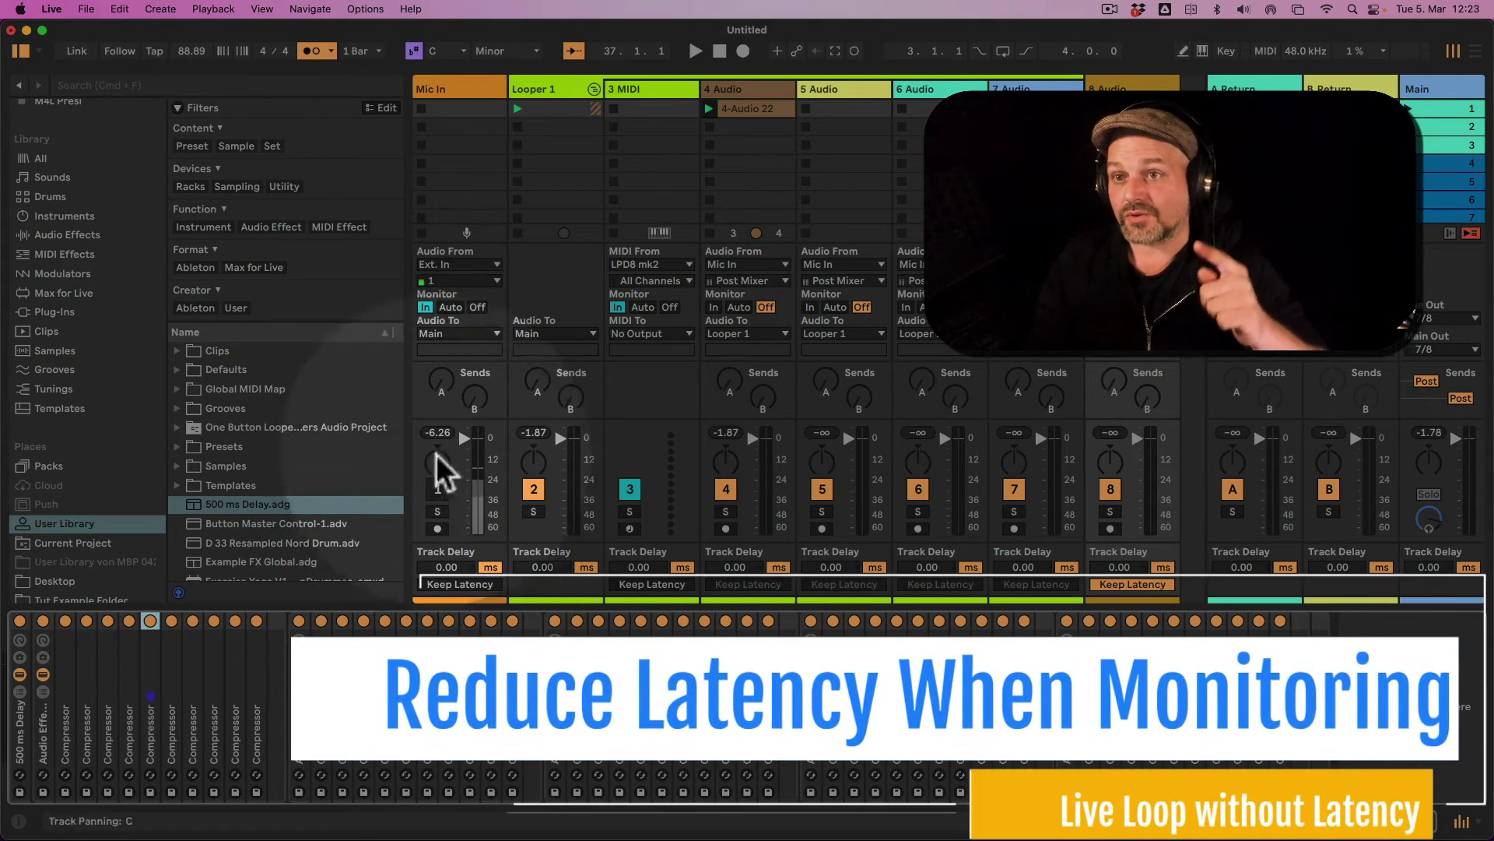
Select the Mic In track, hide the browser, and briefly unmute the track to hear its monitoring delay
left_click(469, 90)
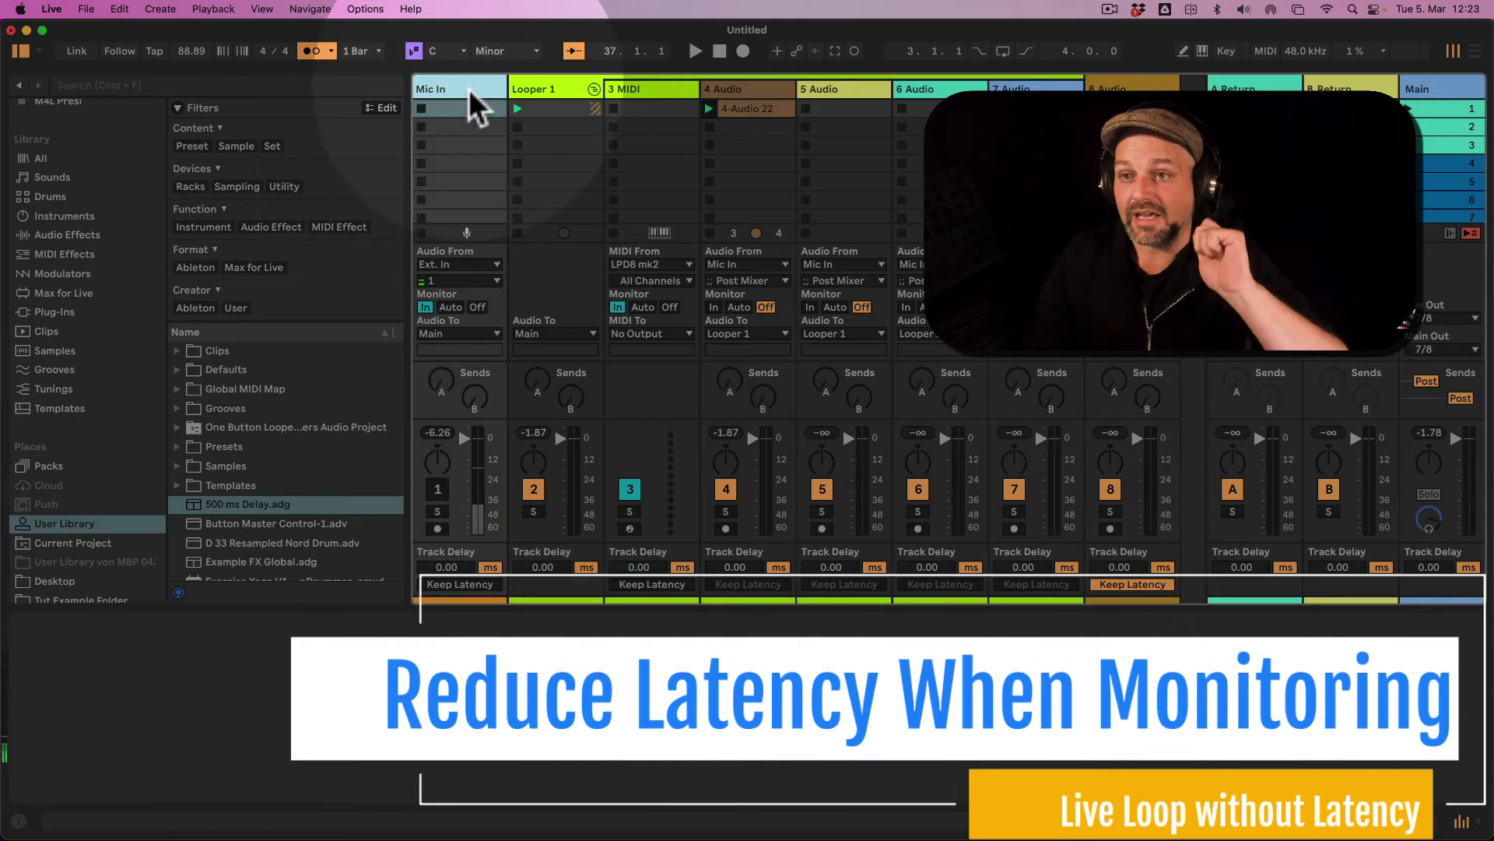
left_click(21, 51)
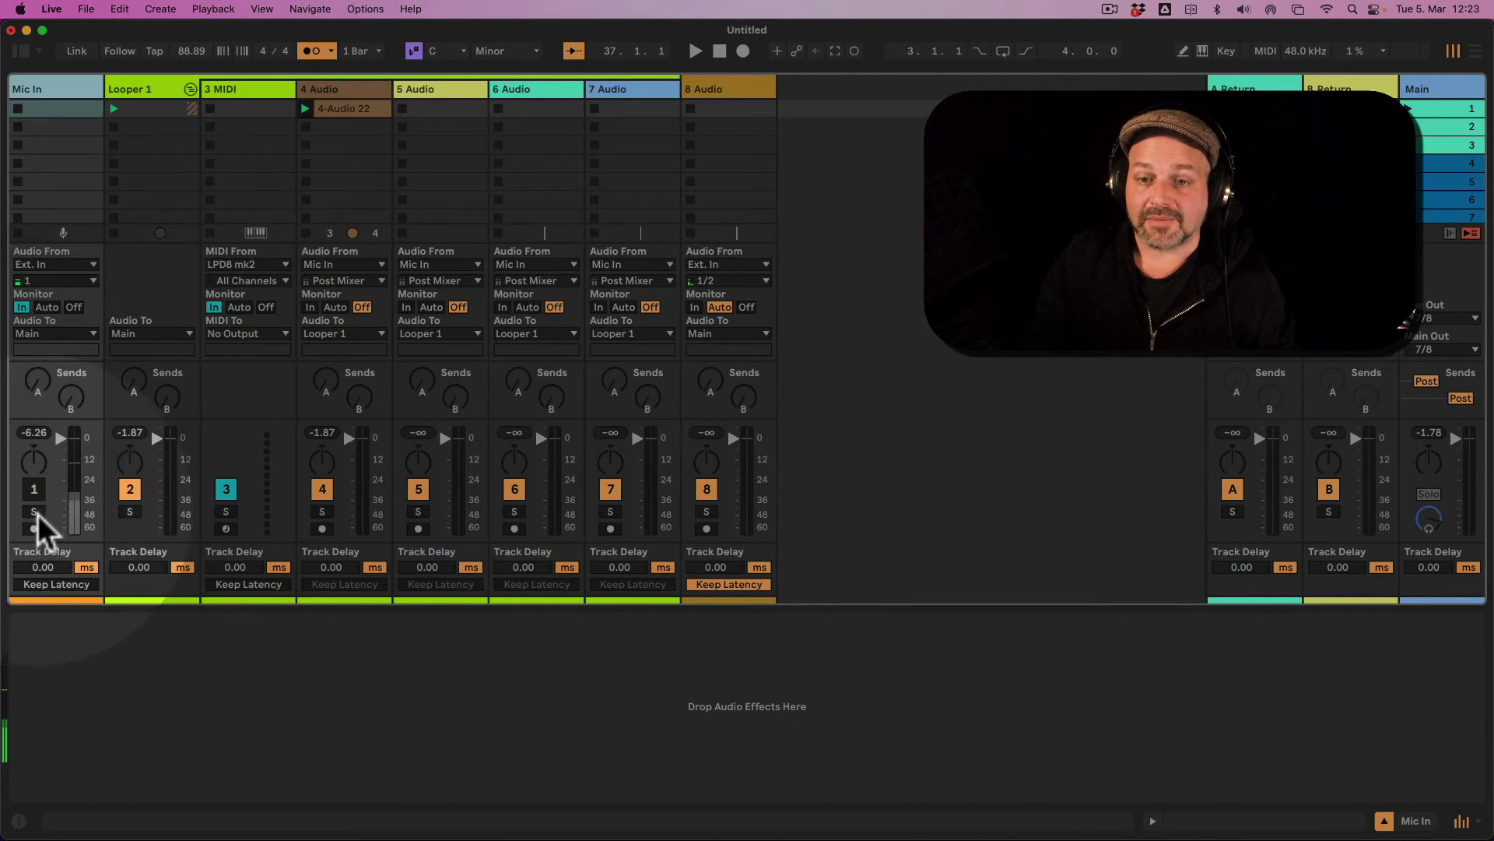
left_click(34, 491)
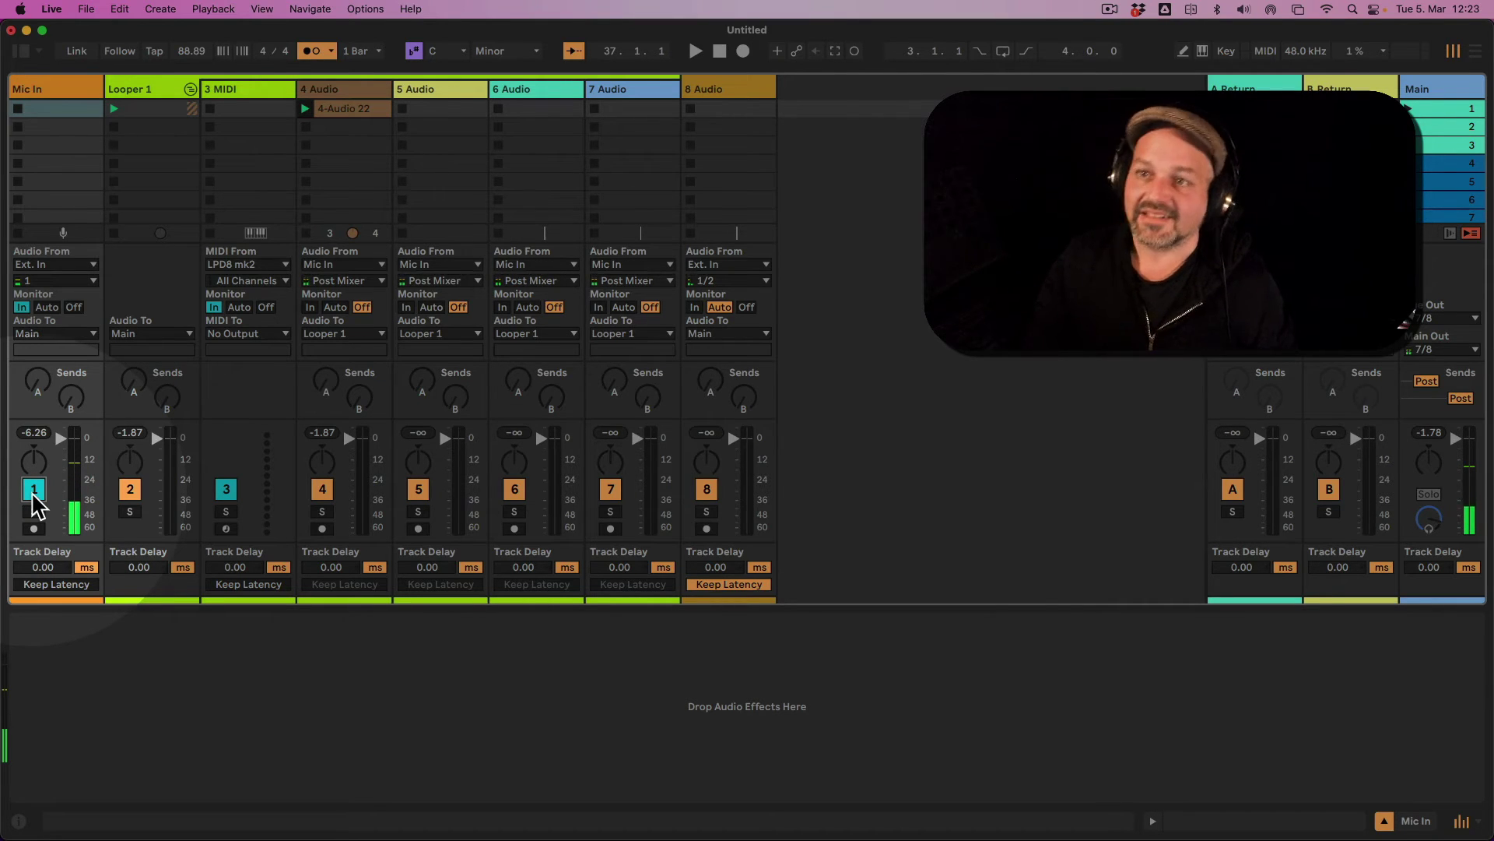
left_click(34, 490)
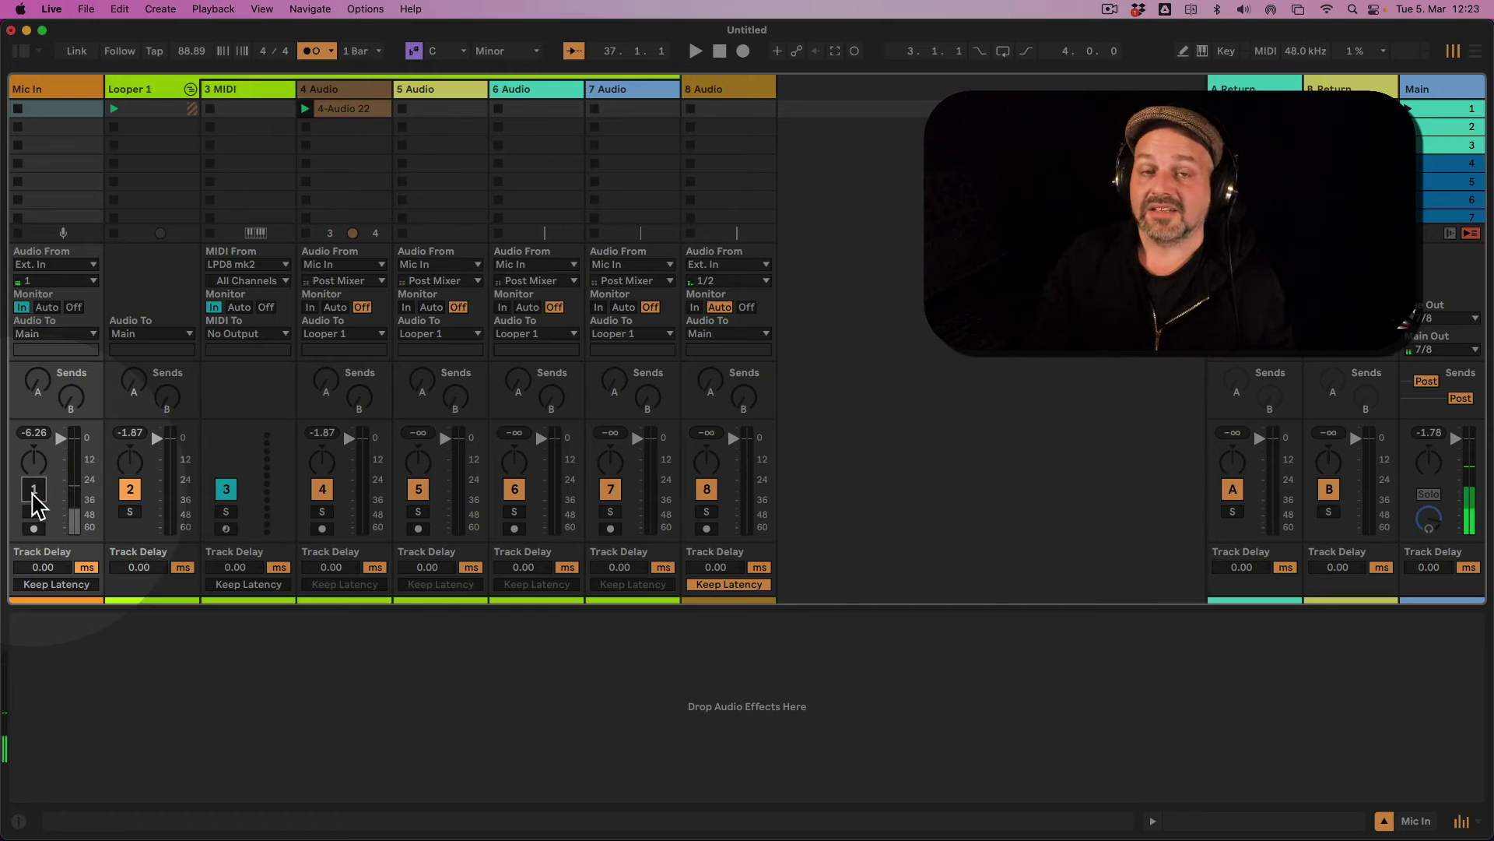
Check the Delay Compensation and Reduced Latency When Monitoring settings and inspect the latency of the 8 Audio track's 500 ms Delay rack
left_click(369, 9)
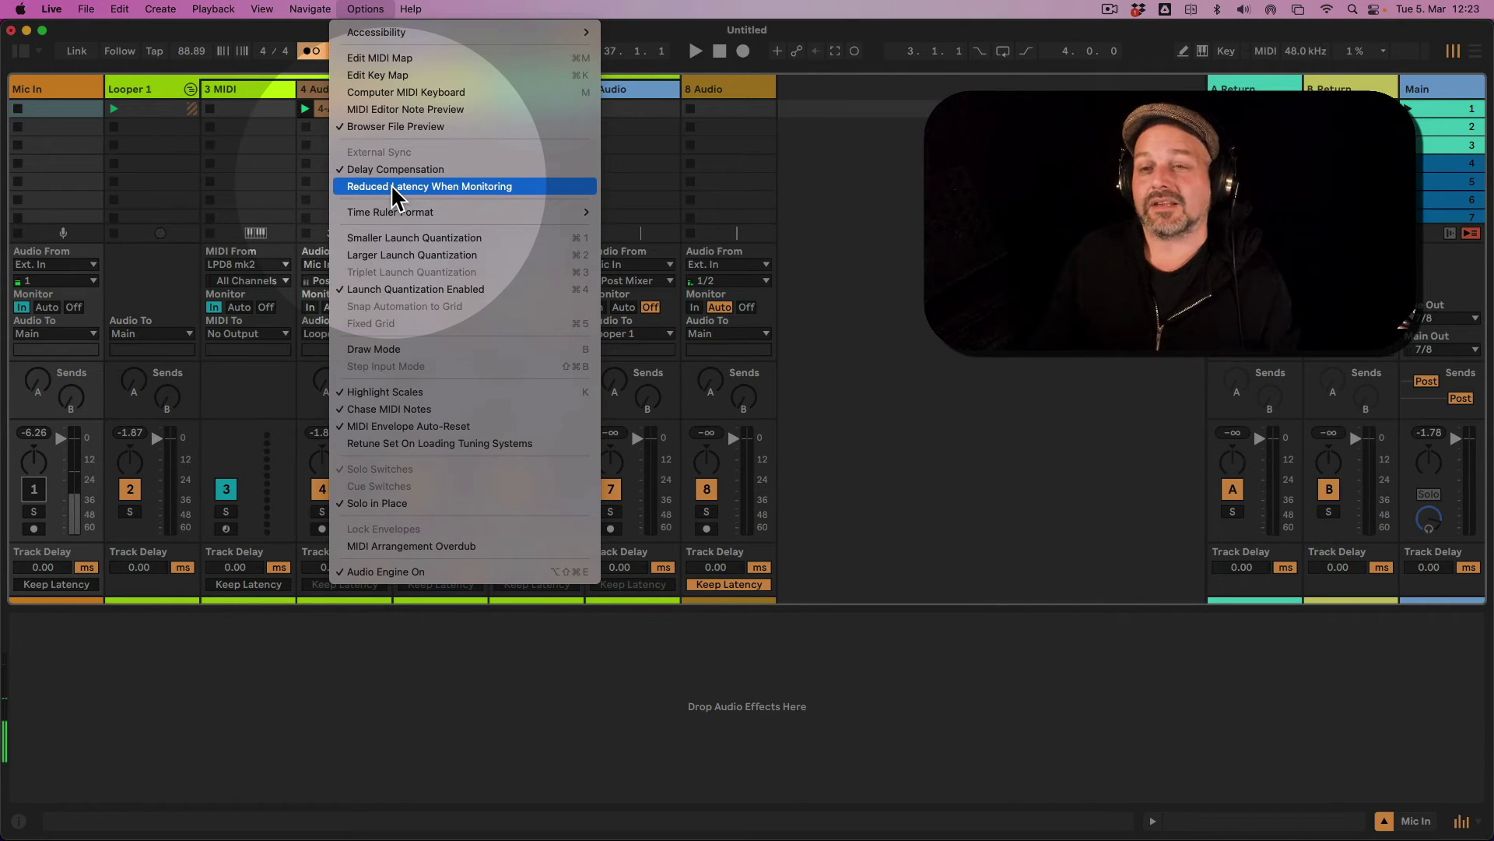
left_click(249, 34)
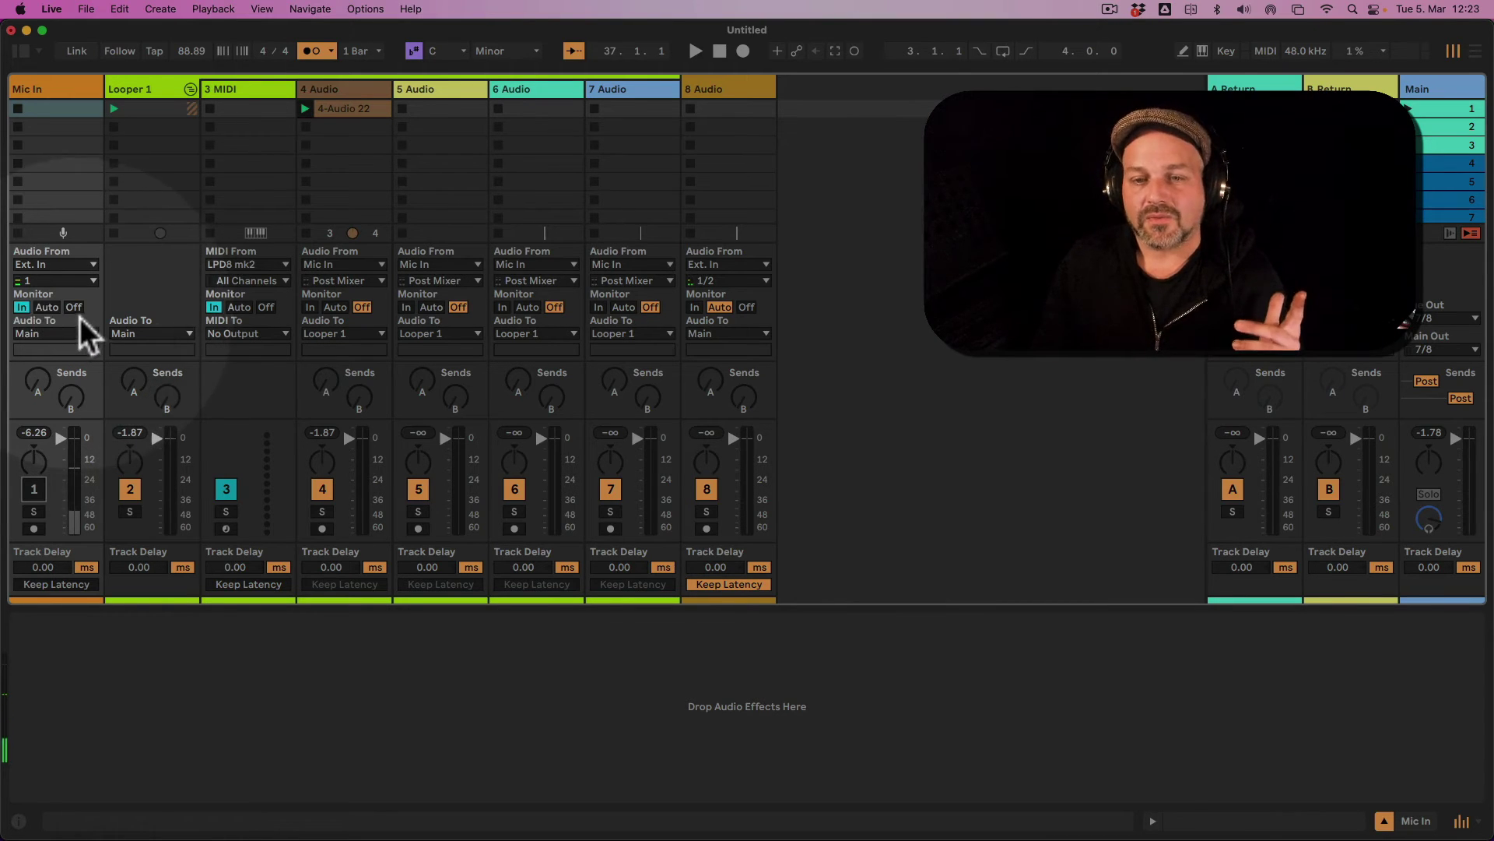
left_click(376, 7)
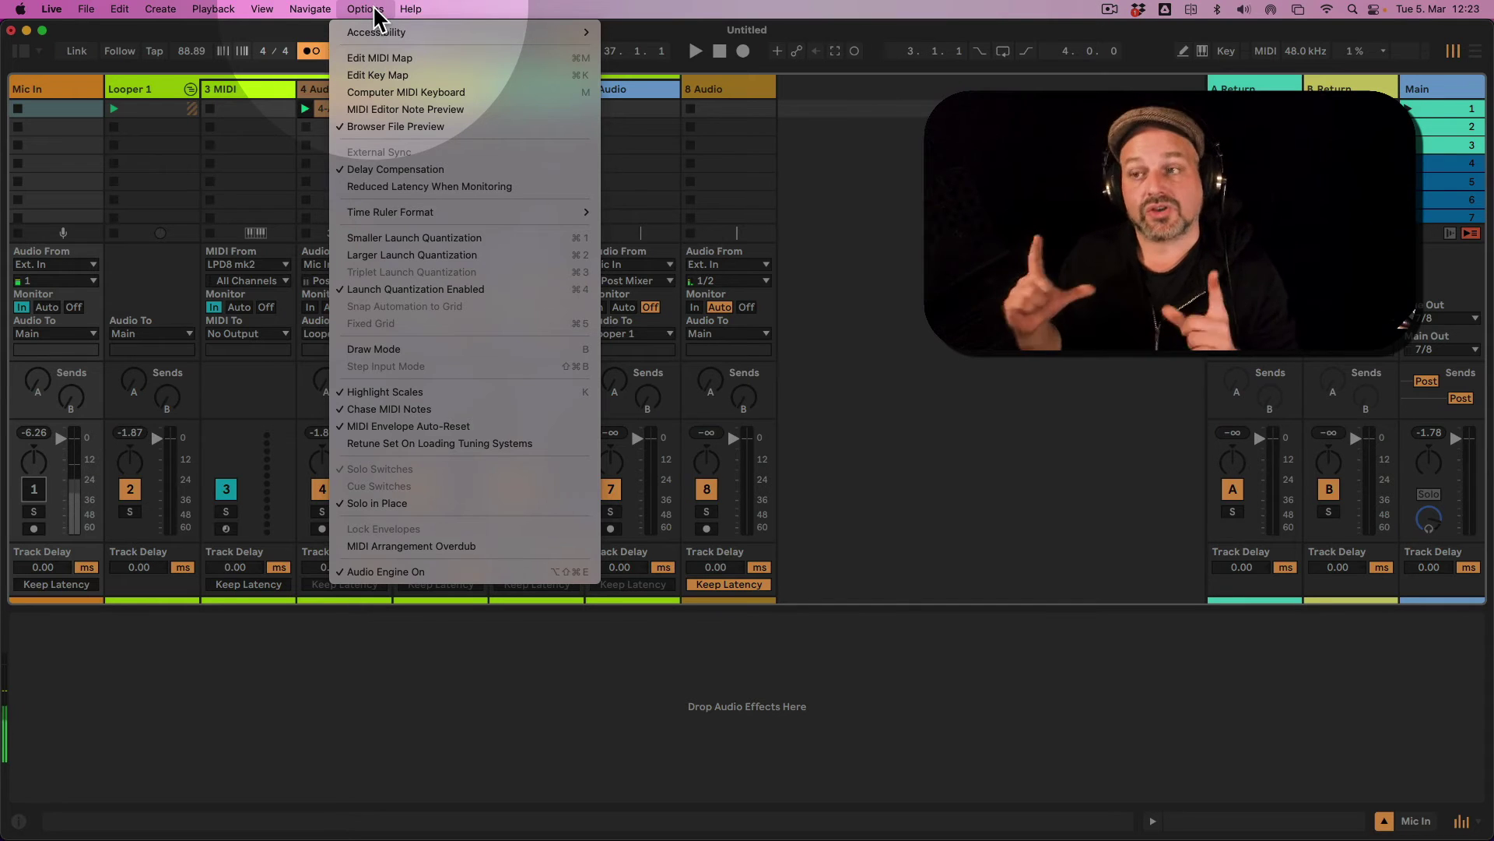
left_click(375, 9)
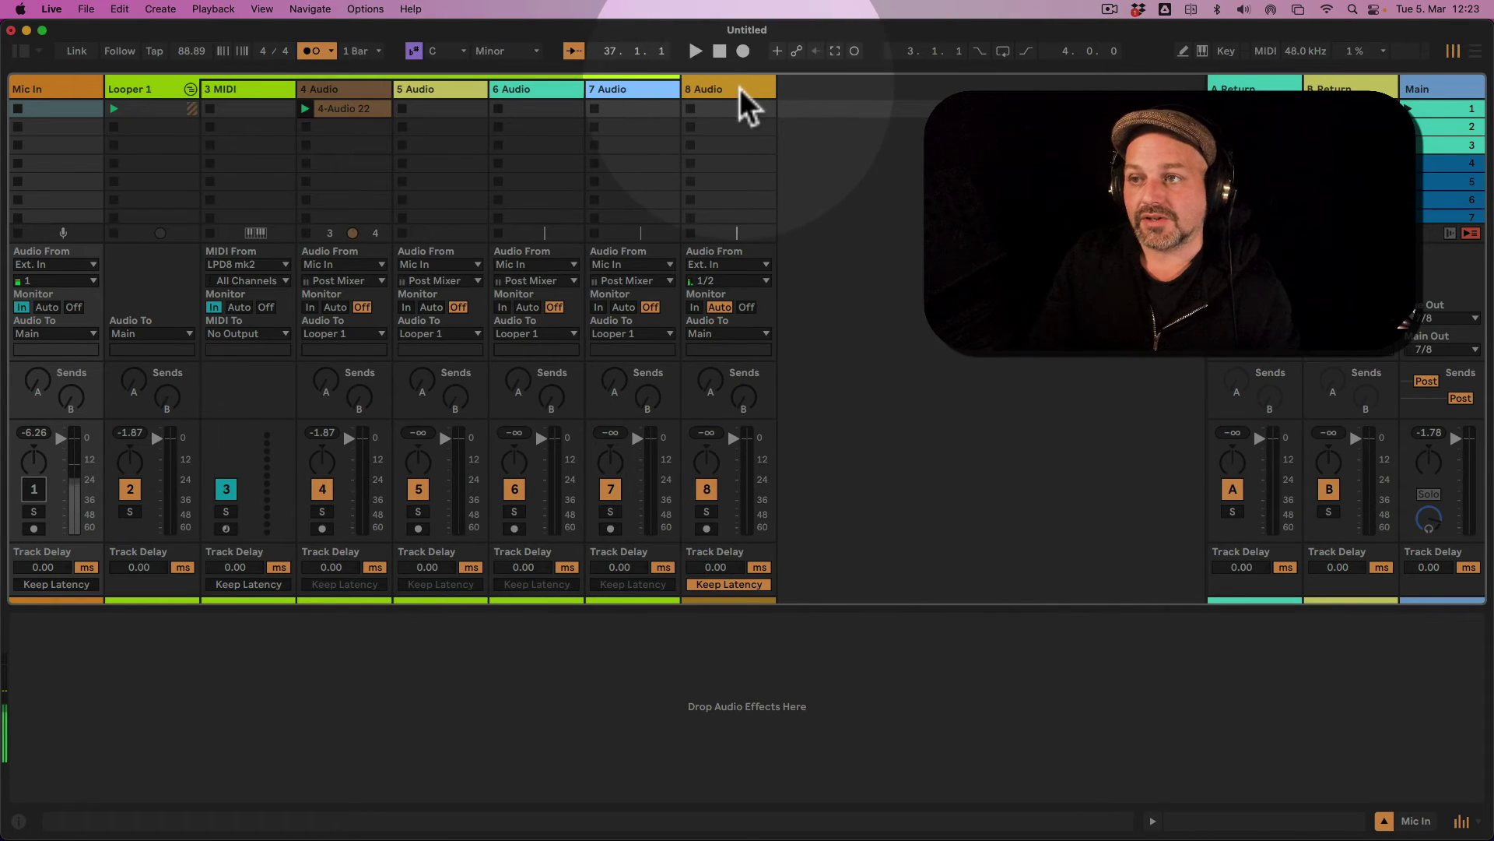
left_click(740, 89)
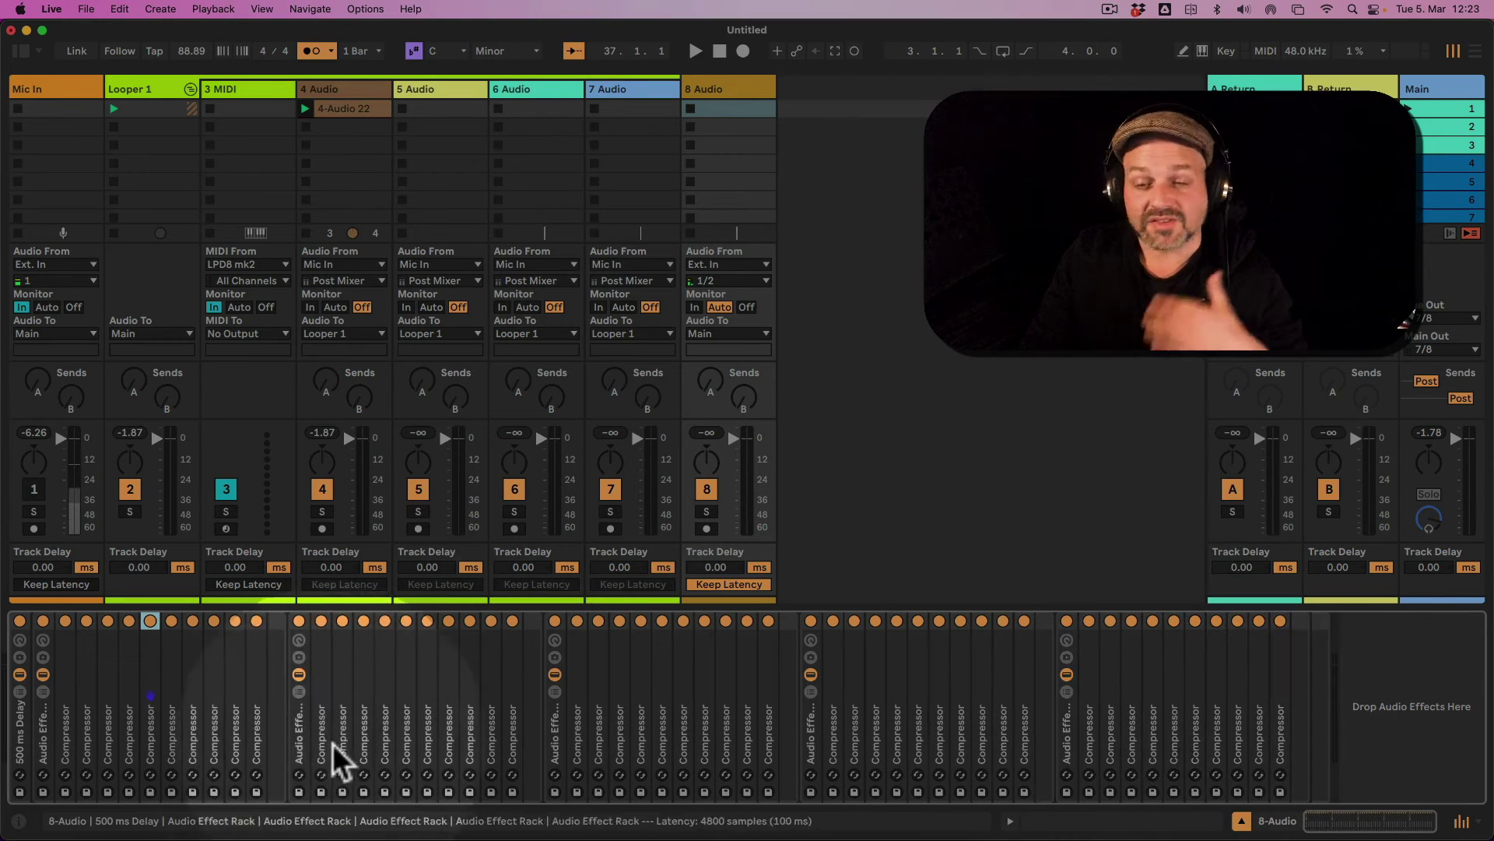
Unmute the Mic In track and turn on Reduced Latency When Monitoring
left_click(62, 85)
left_click(34, 489)
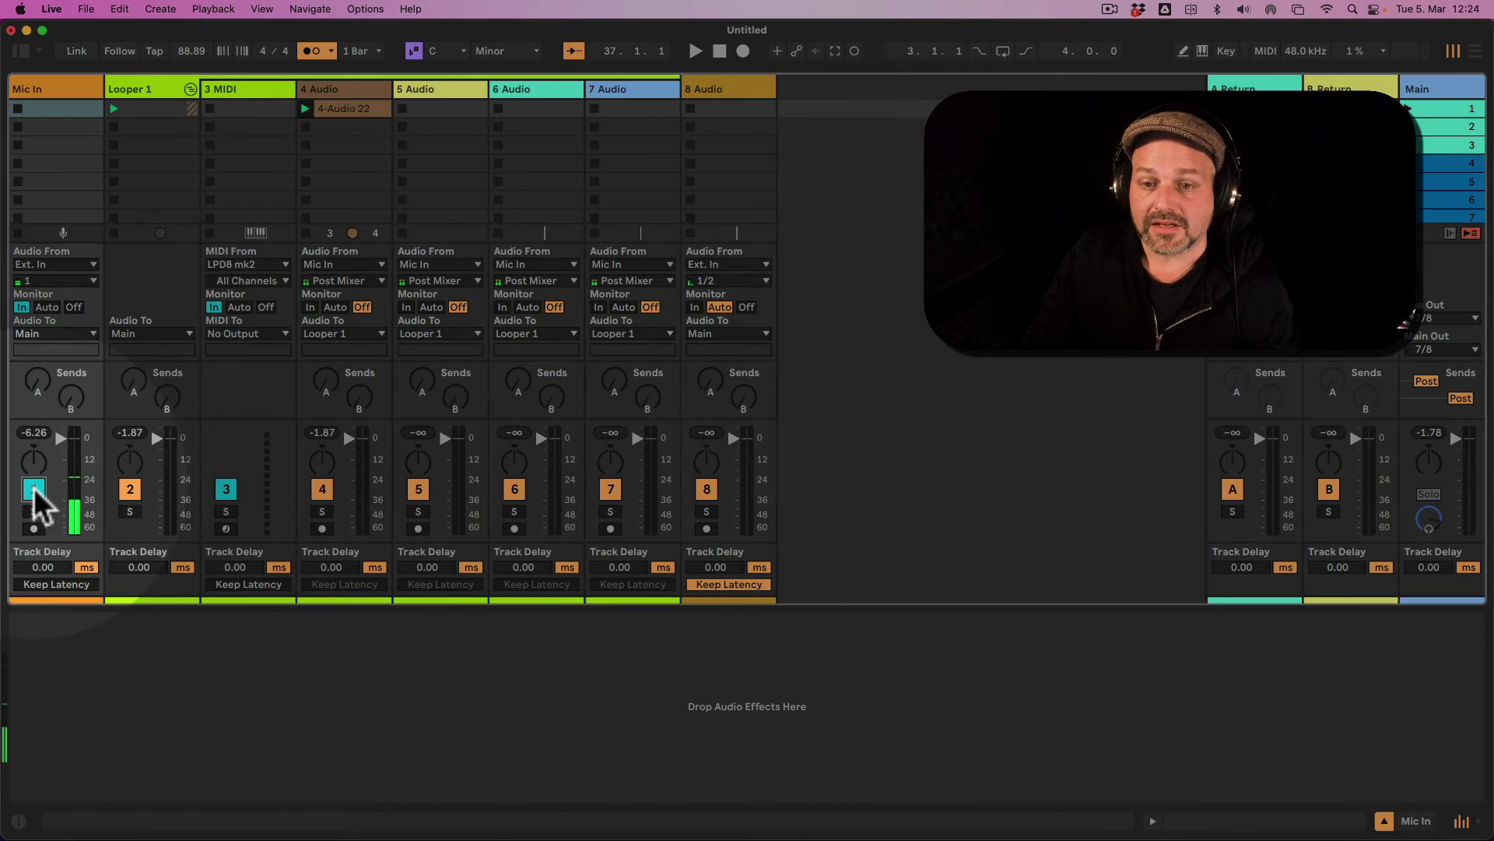
left_click(371, 9)
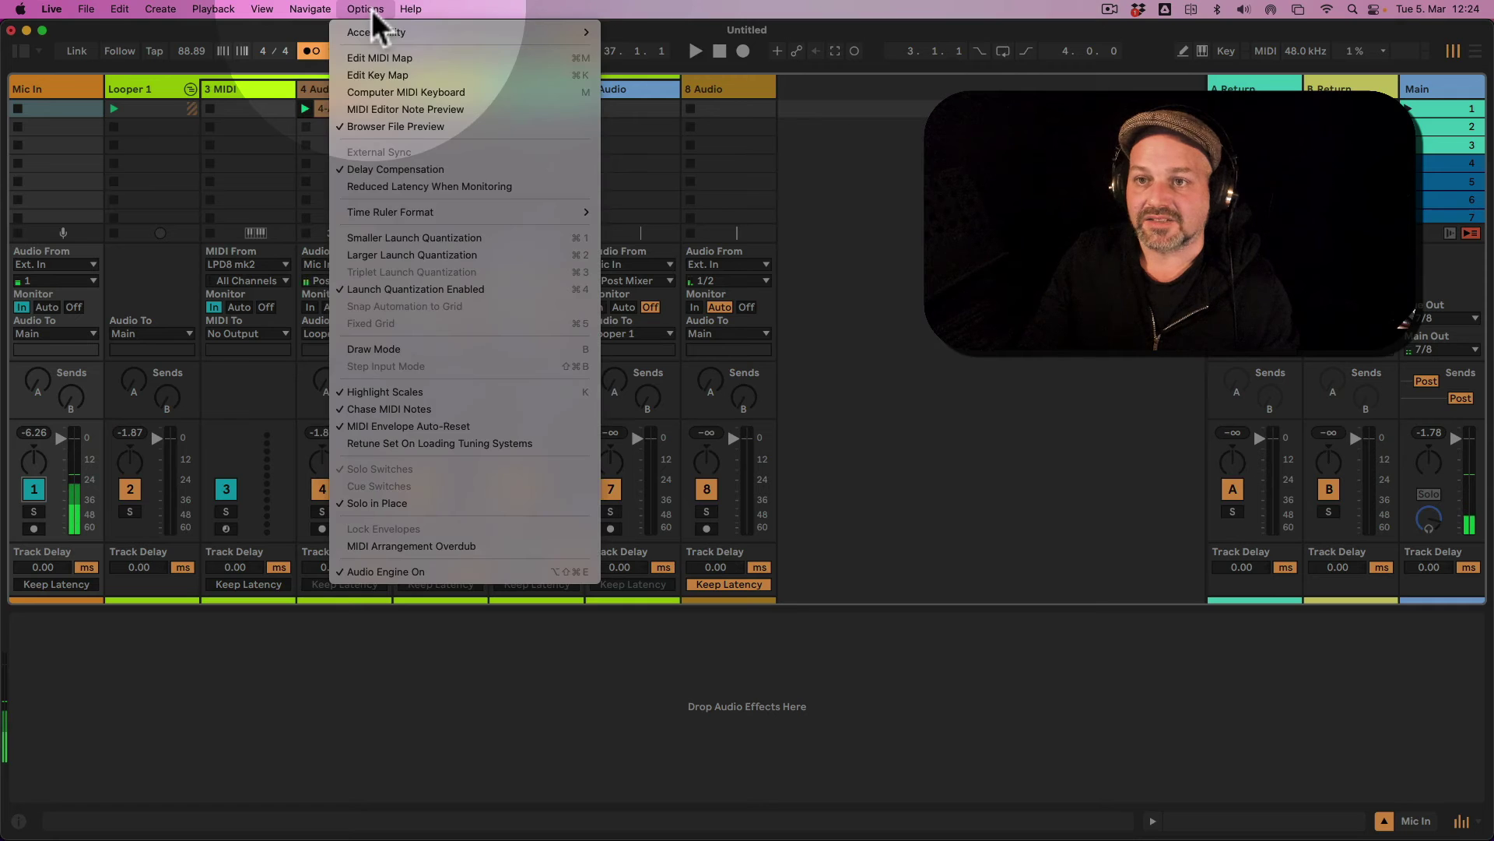
left_click(412, 186)
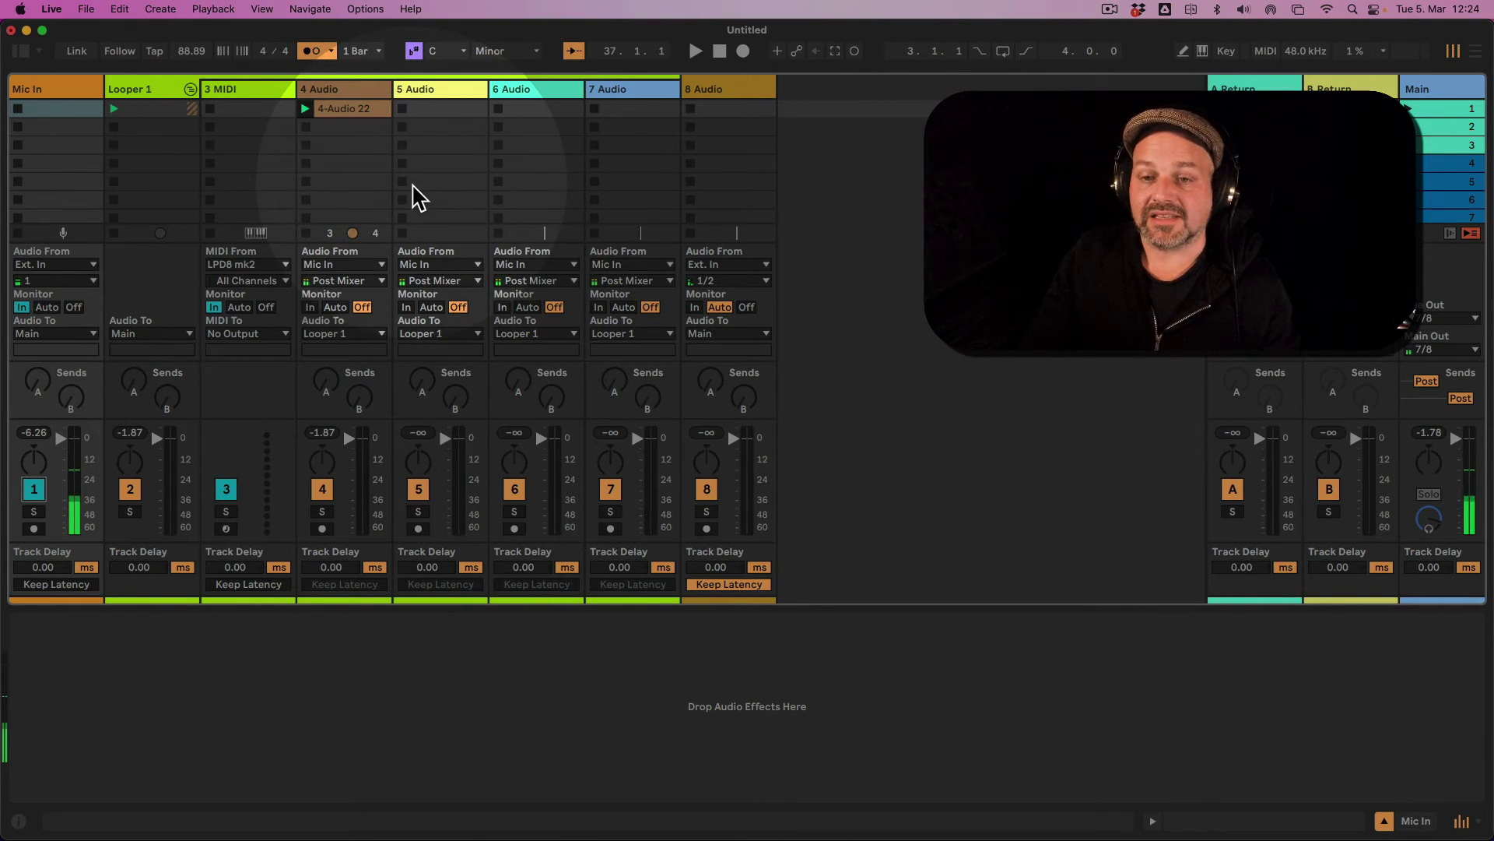
Review the Reduced Latency When Monitoring setting and the 8 Audio track's device chain, and mute the Mic In track
left_click(365, 10)
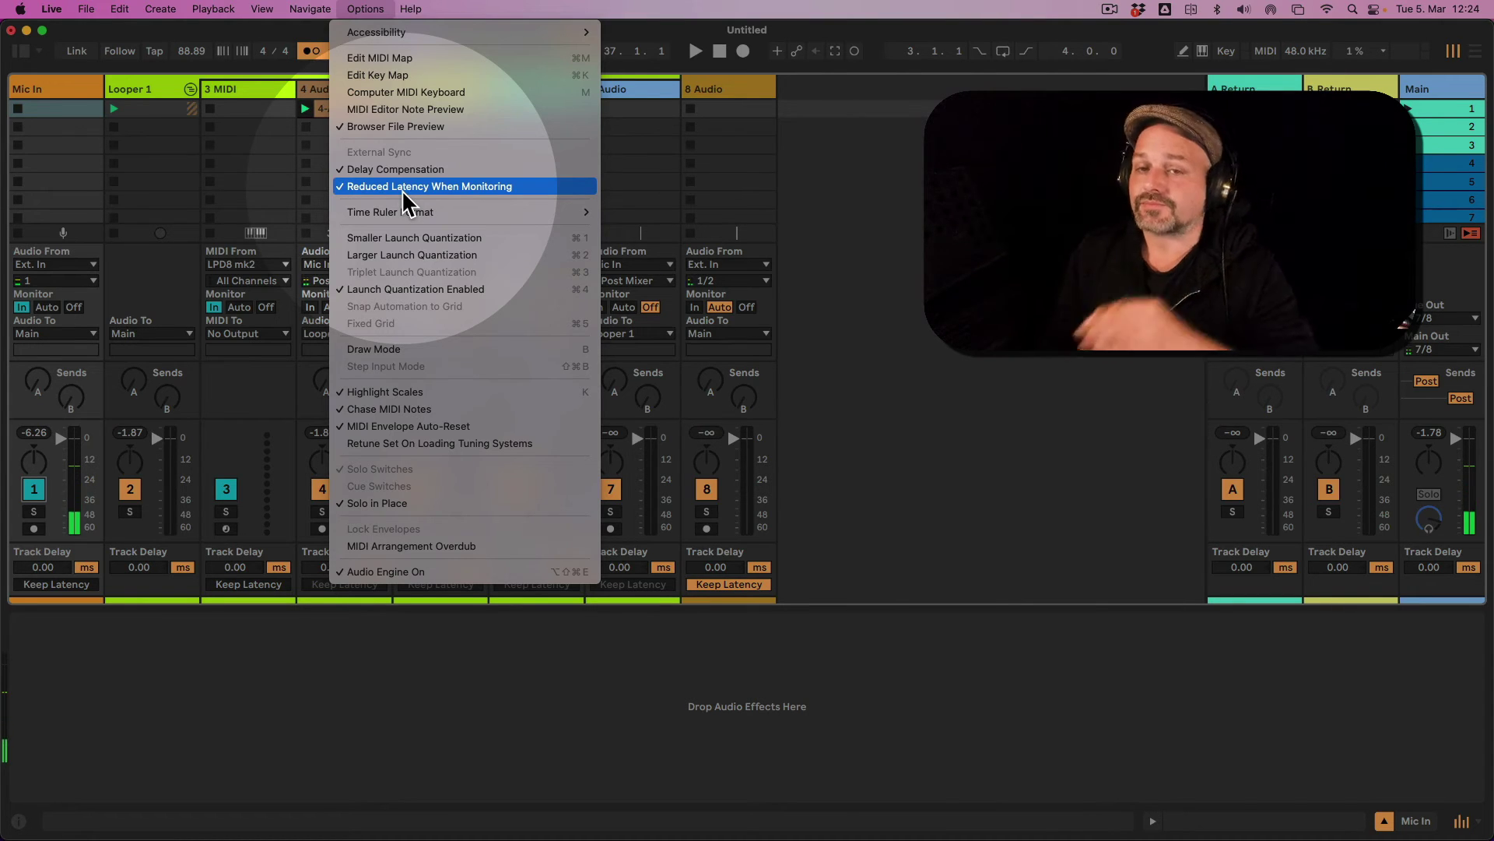
left_click(87, 91)
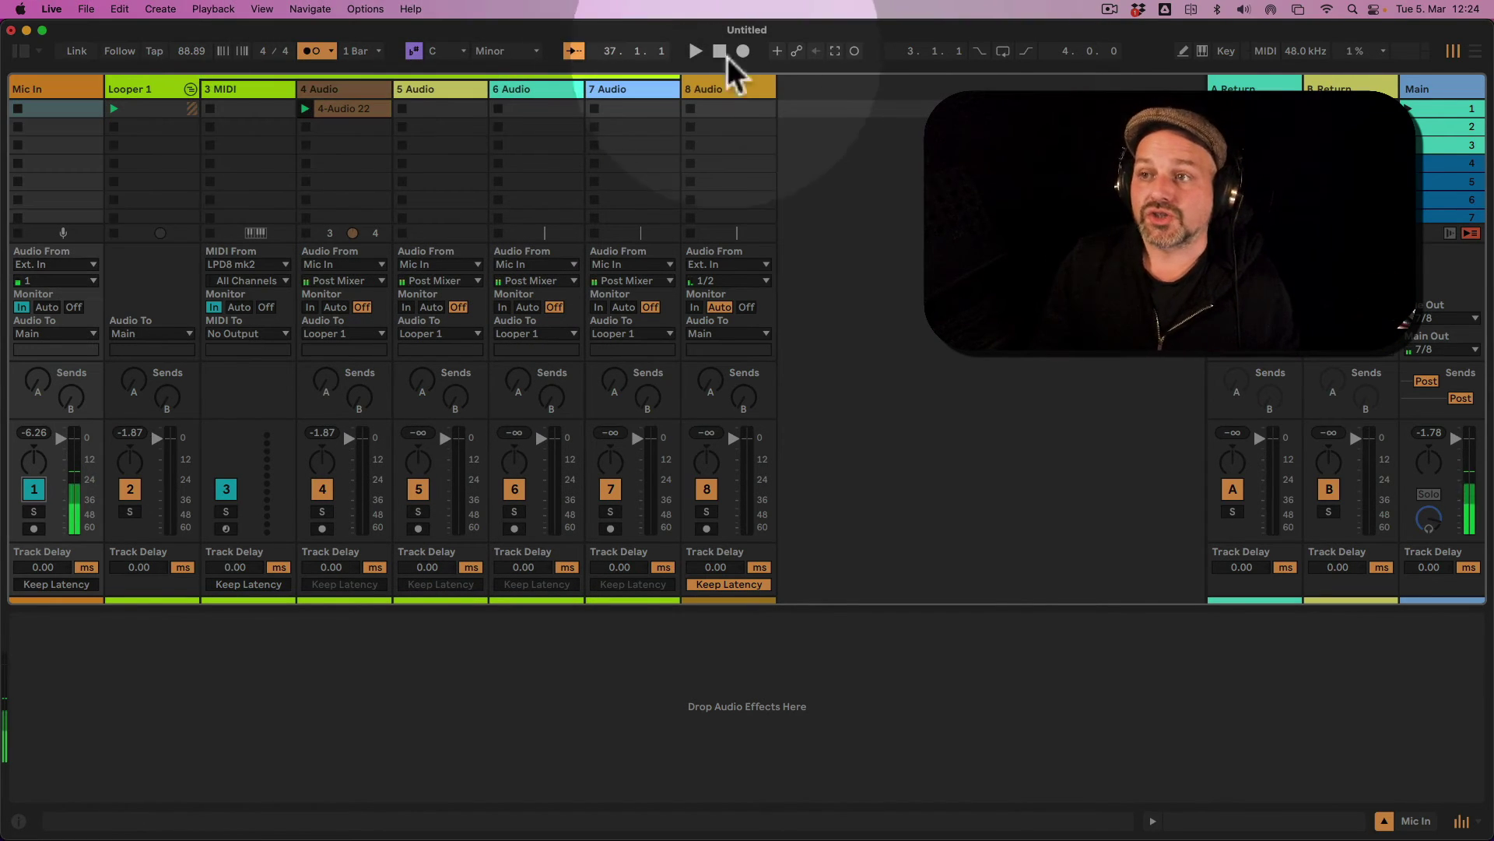
left_click(736, 89)
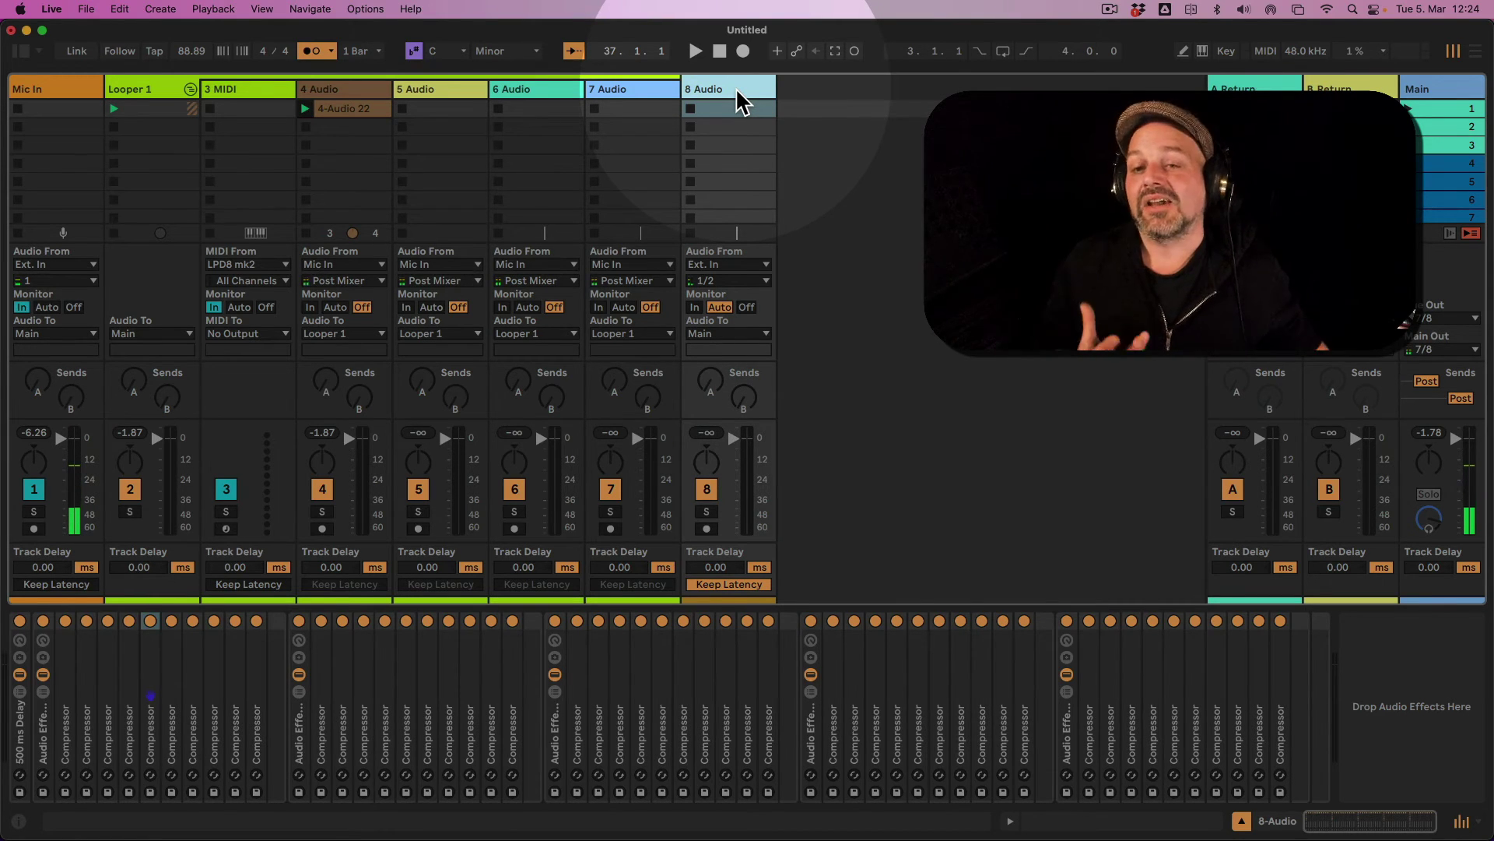
left_click(39, 487)
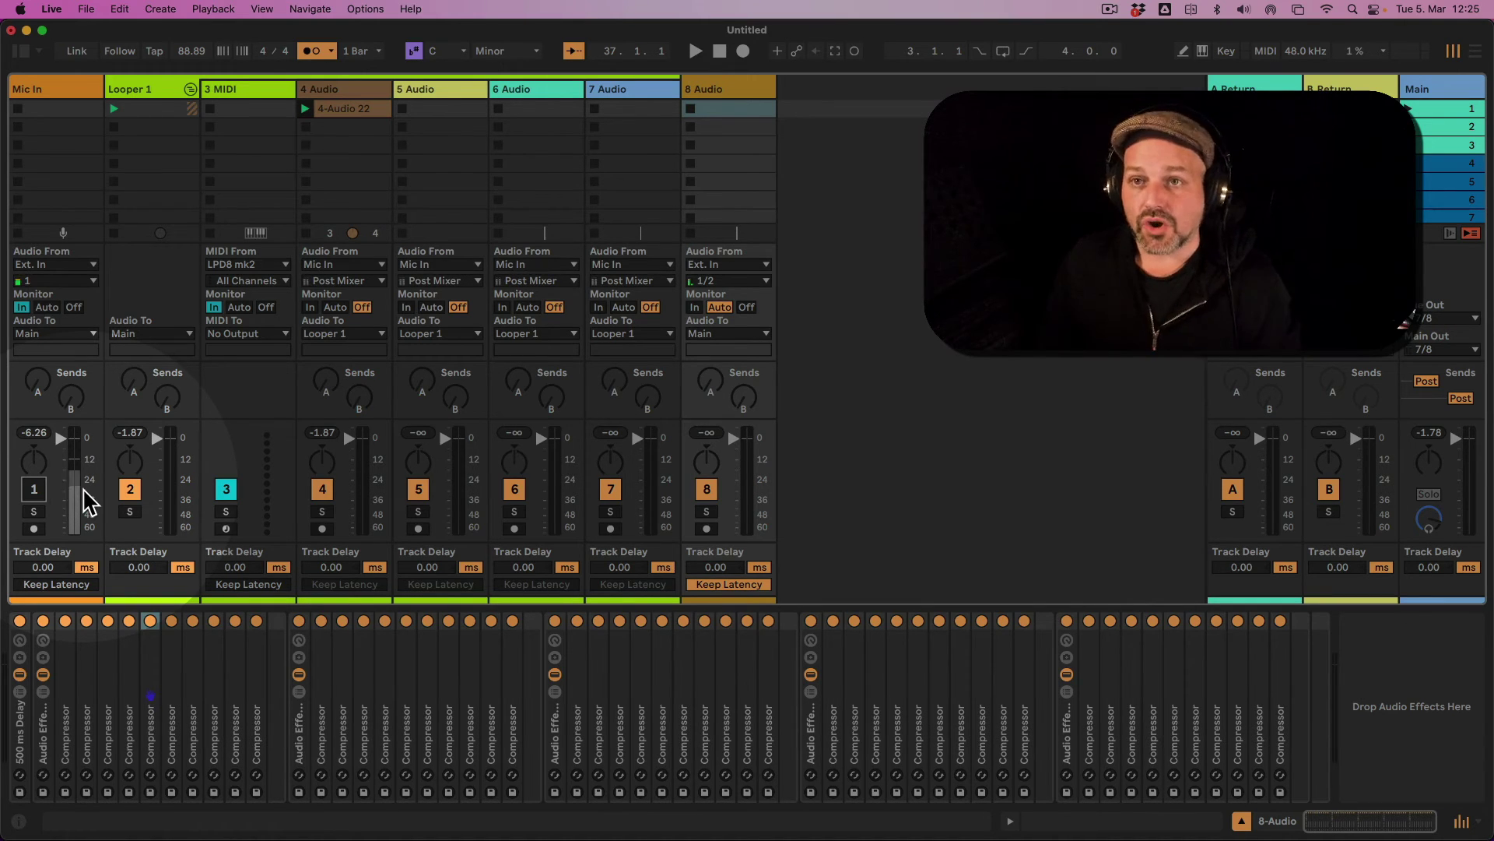
Hide the mixer's Track Options controls and show them again
left_click(261, 8)
mouse_move(412, 535)
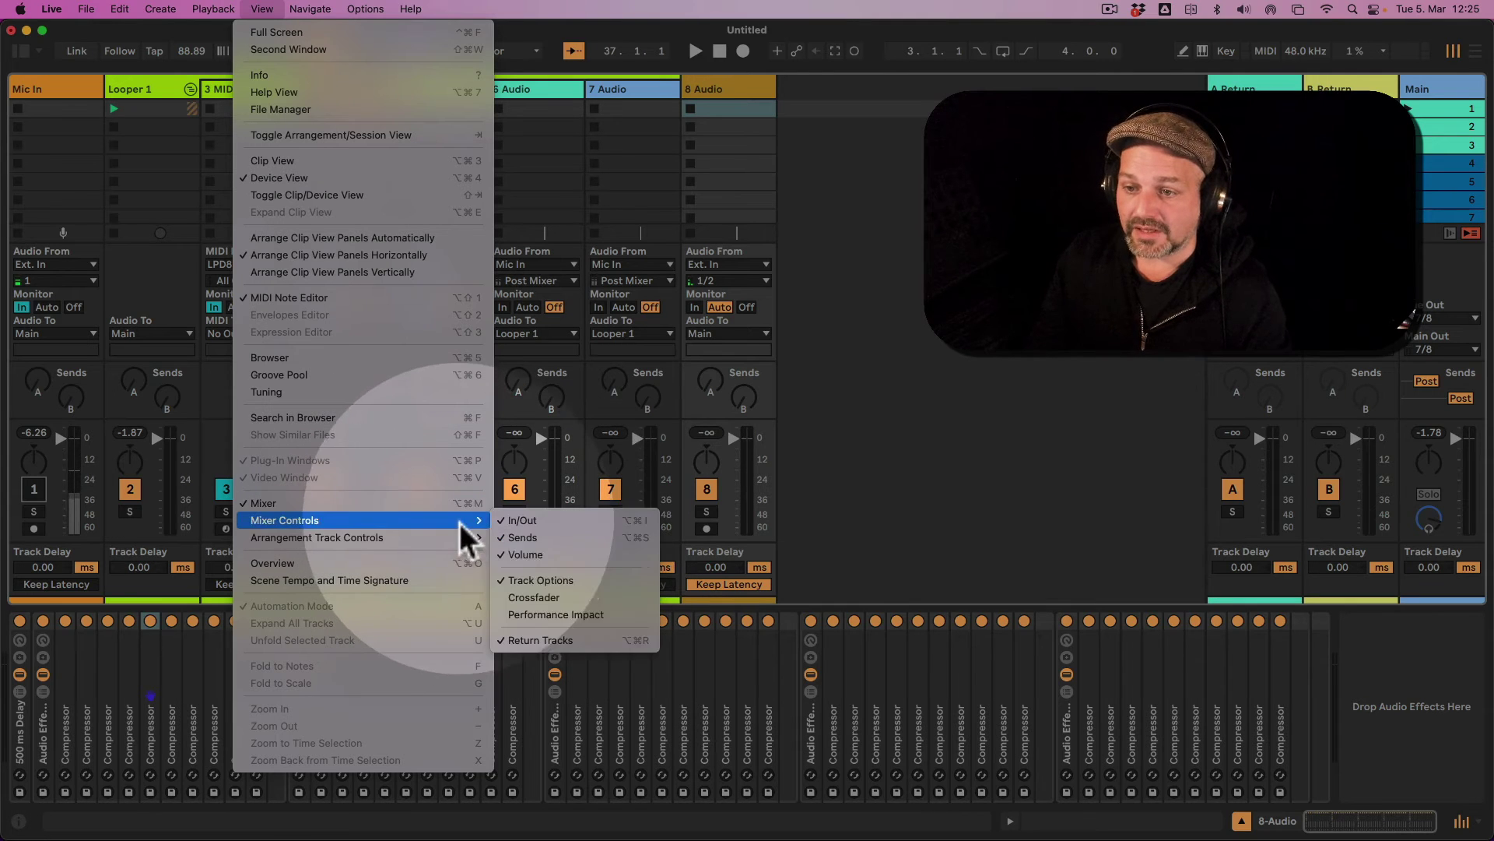
left_click(540, 581)
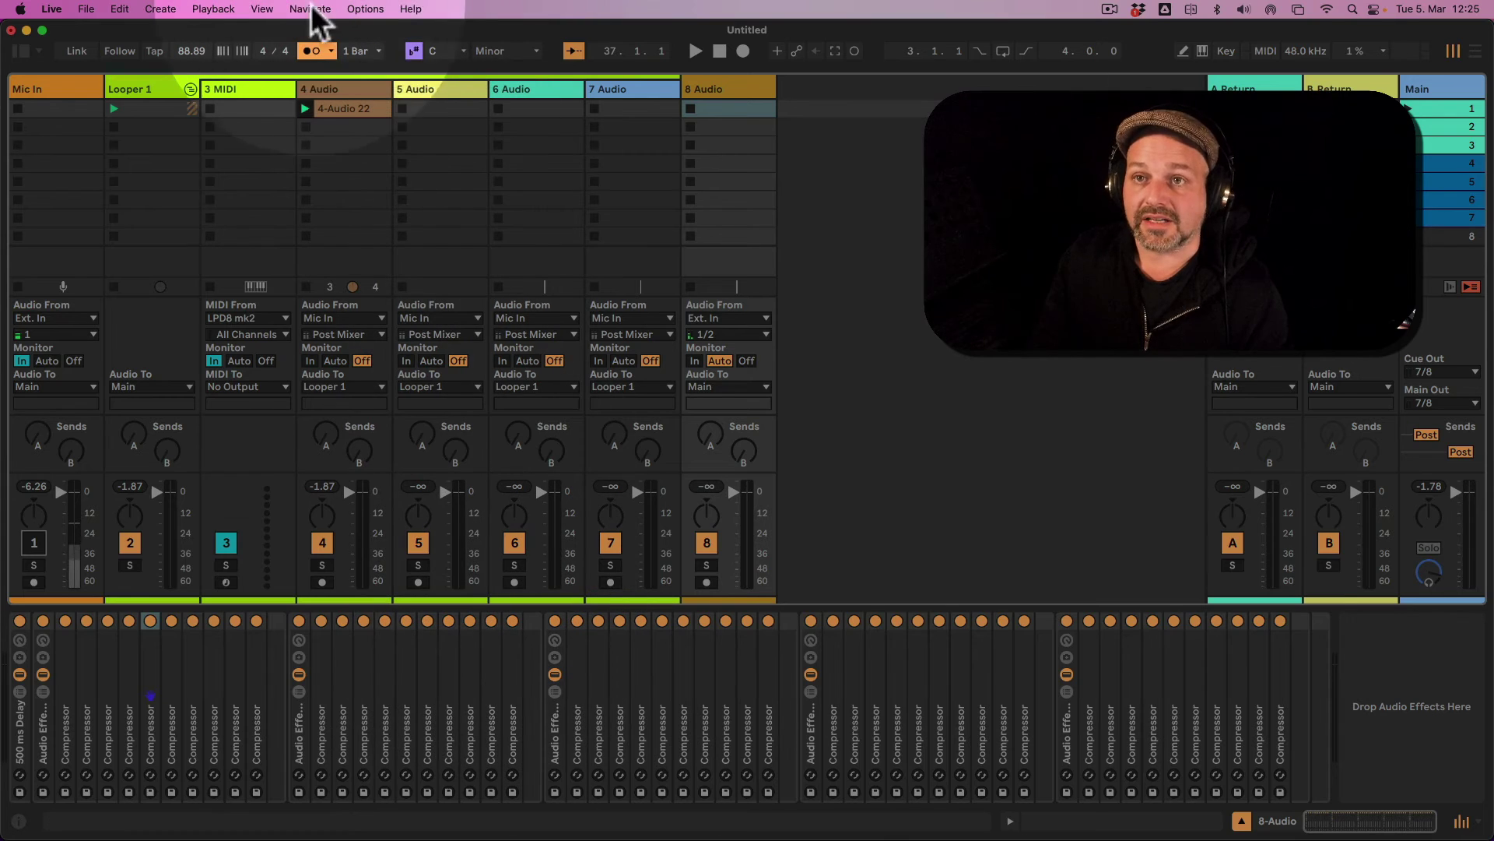
left_click(262, 9)
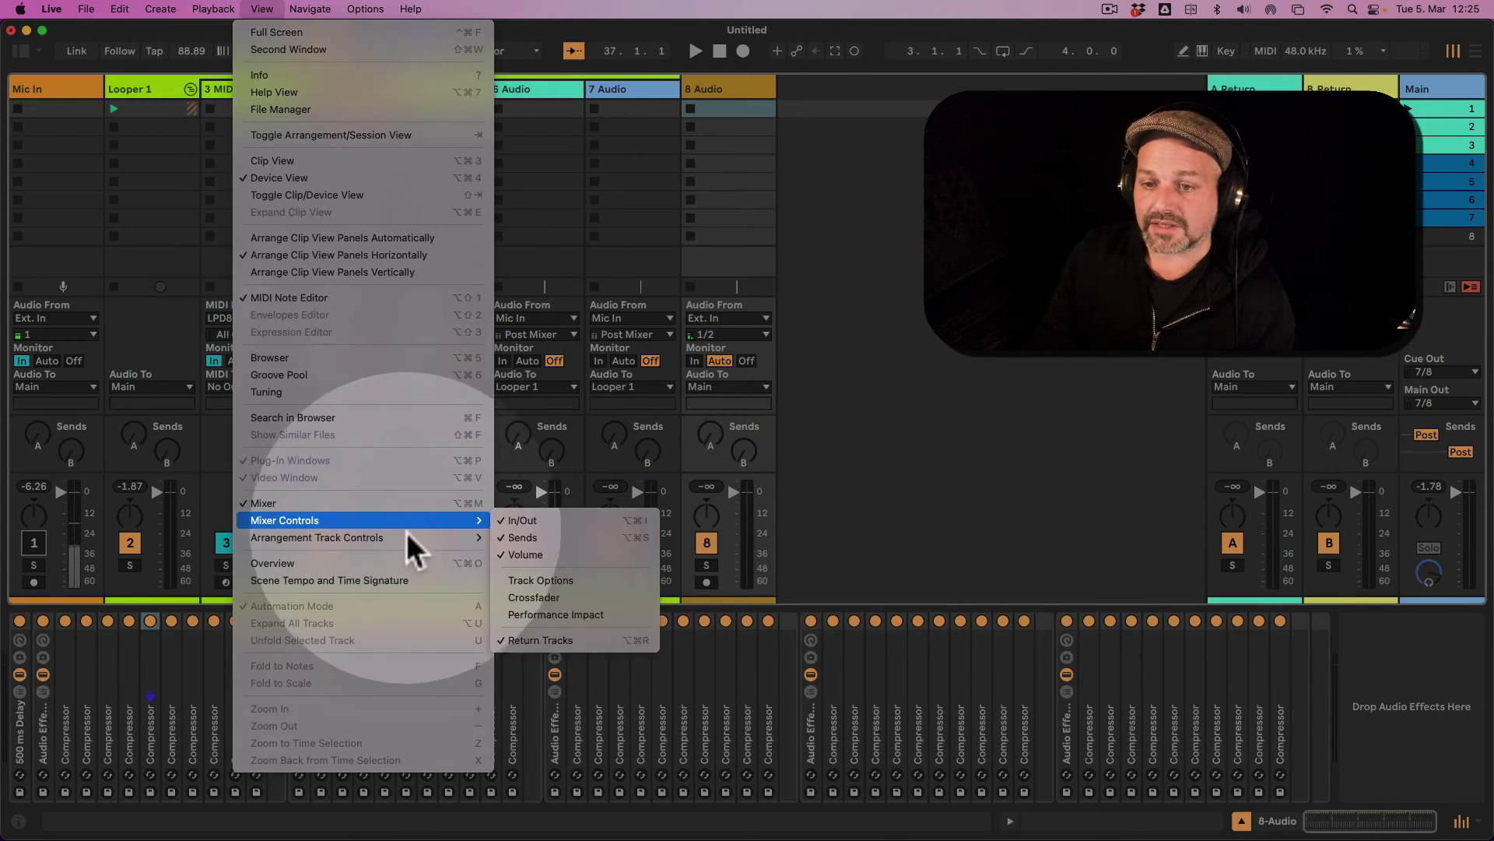
mouse_move(408, 543)
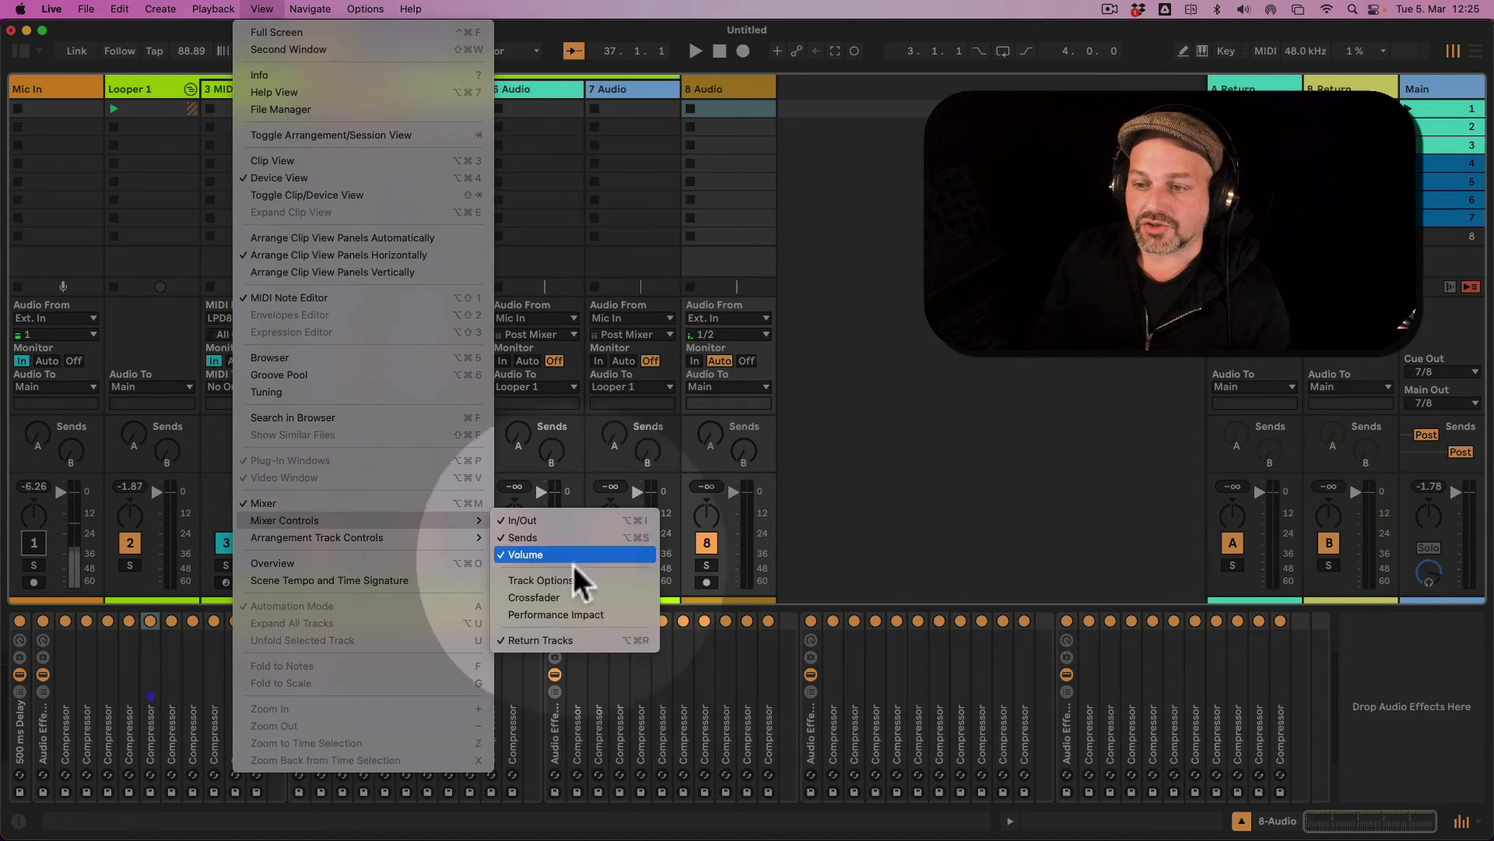
left_click(581, 581)
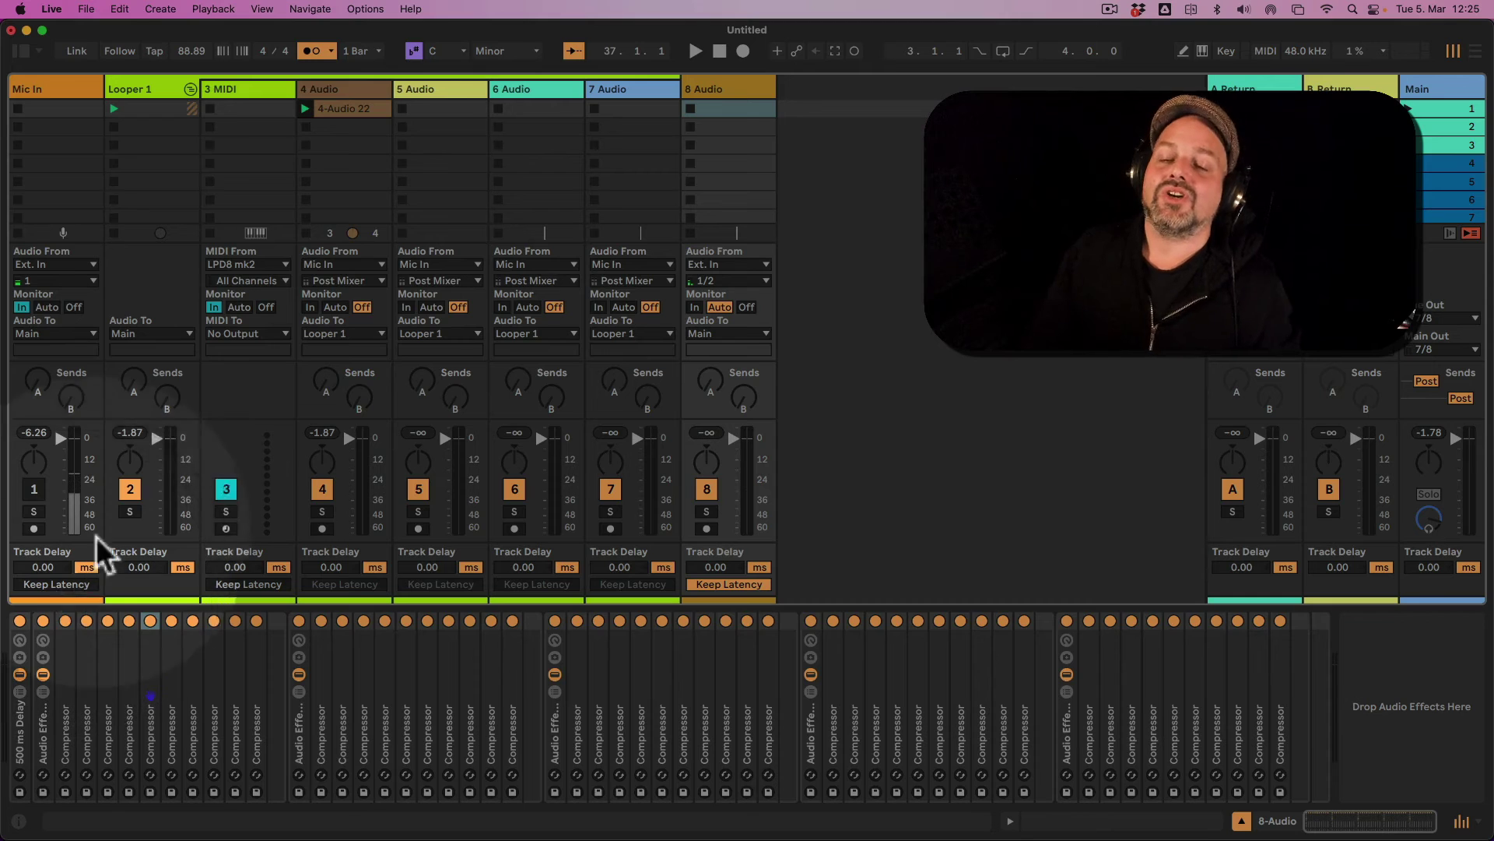
Check the Reduced Latency When Monitoring setting and delete the 4-Audio 22 clip from the 4 Audio track
left_click(362, 9)
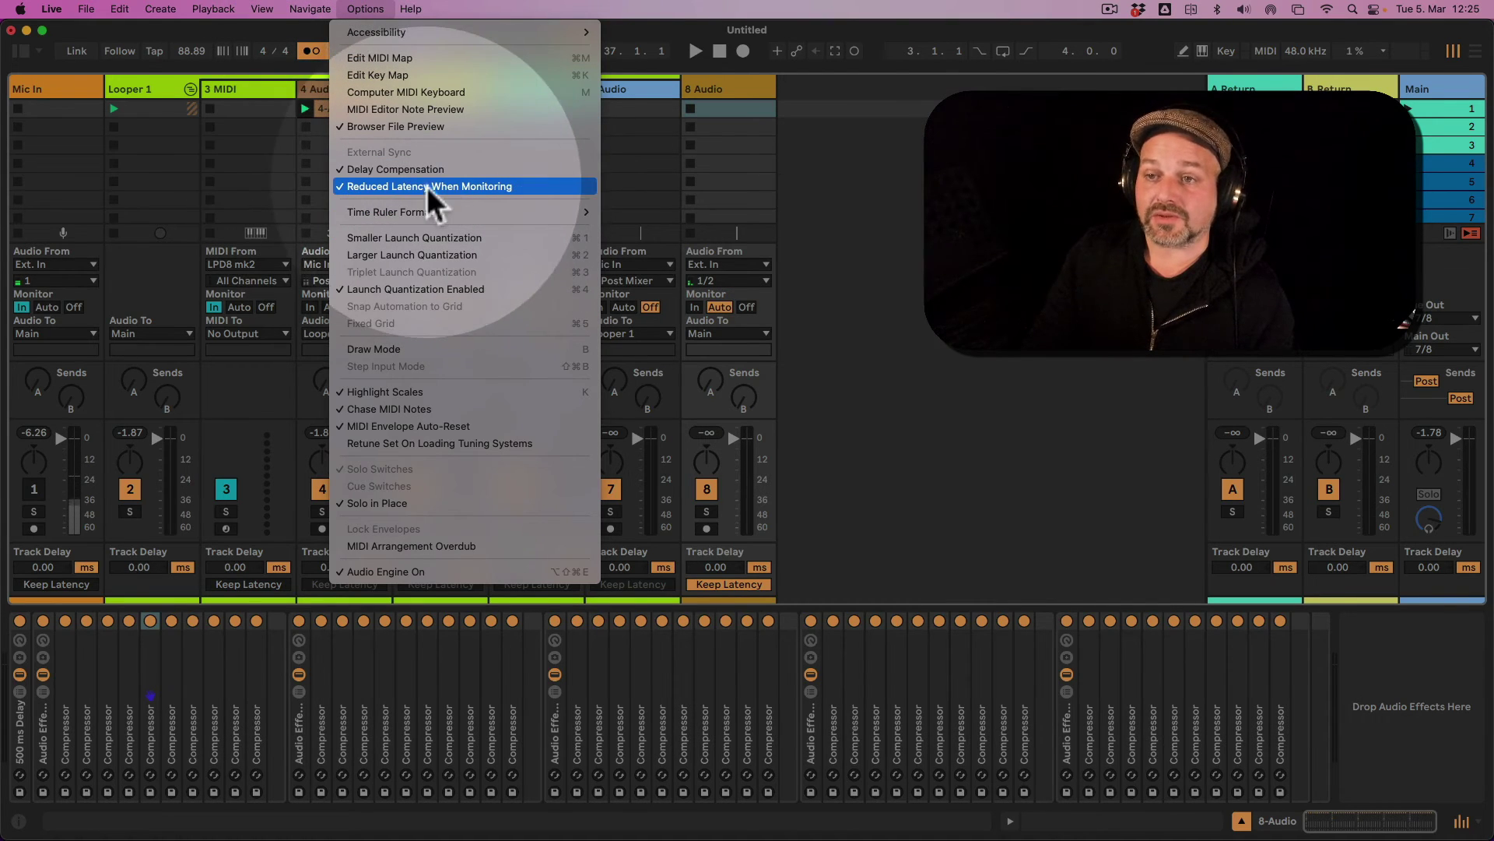
left_click(875, 176)
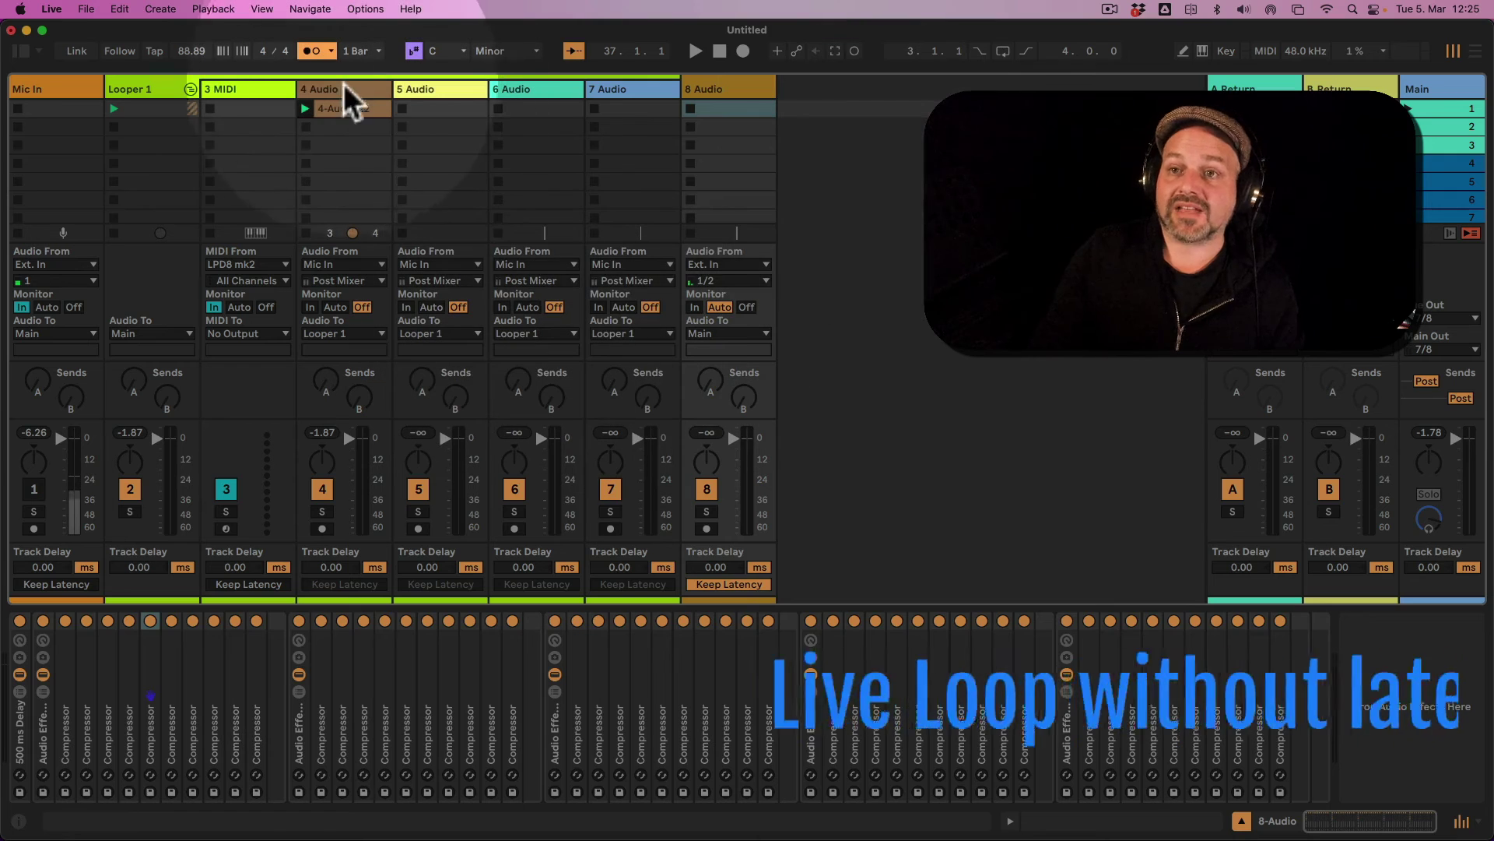
key("BackSpace")
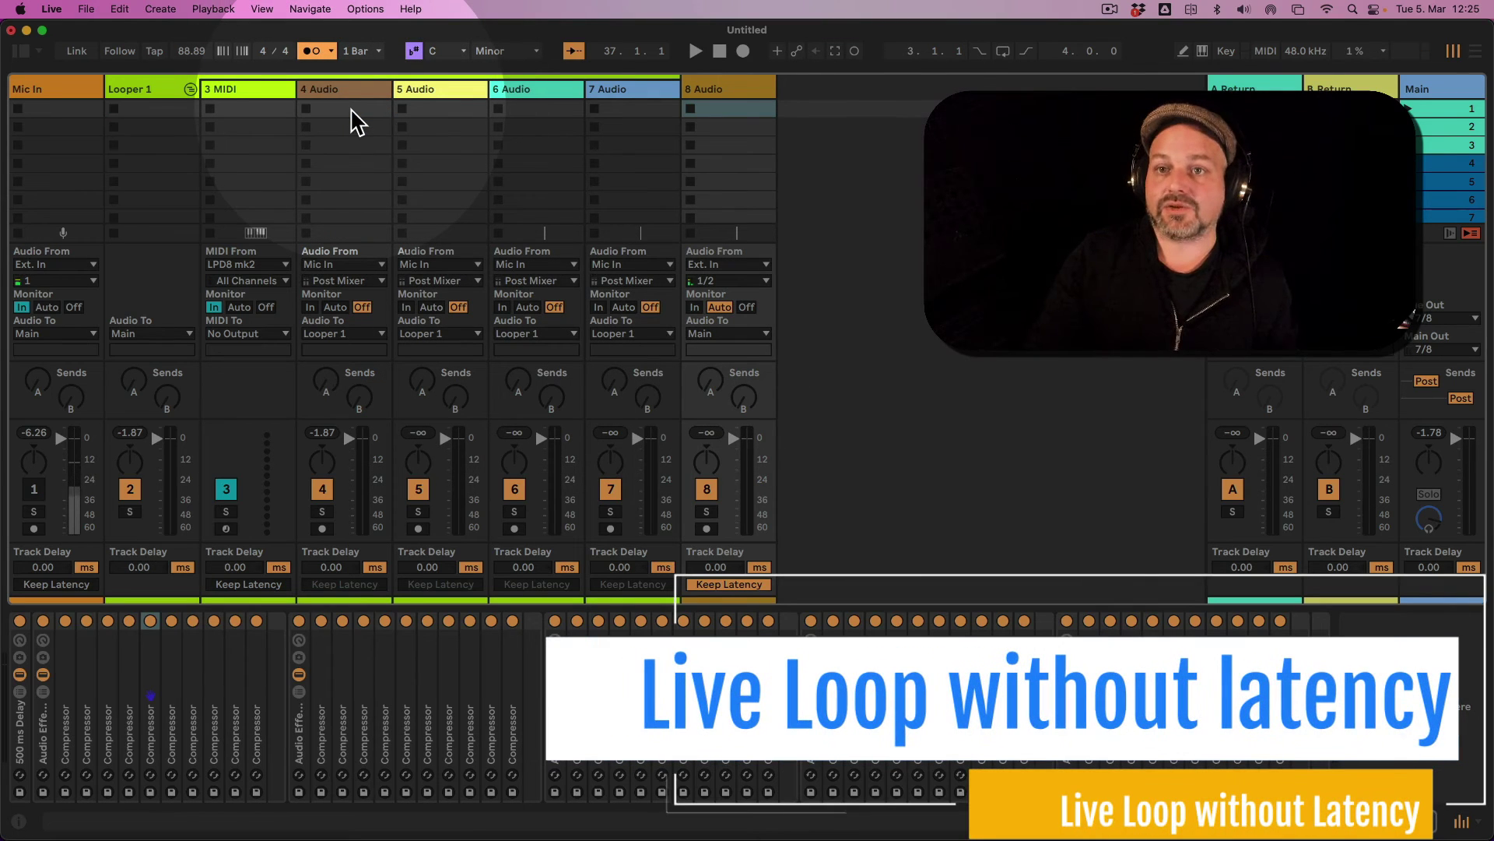
Open the popup window of the One Button Live Looper on the 3 MIDI track and reposition it over the session
left_click(275, 90)
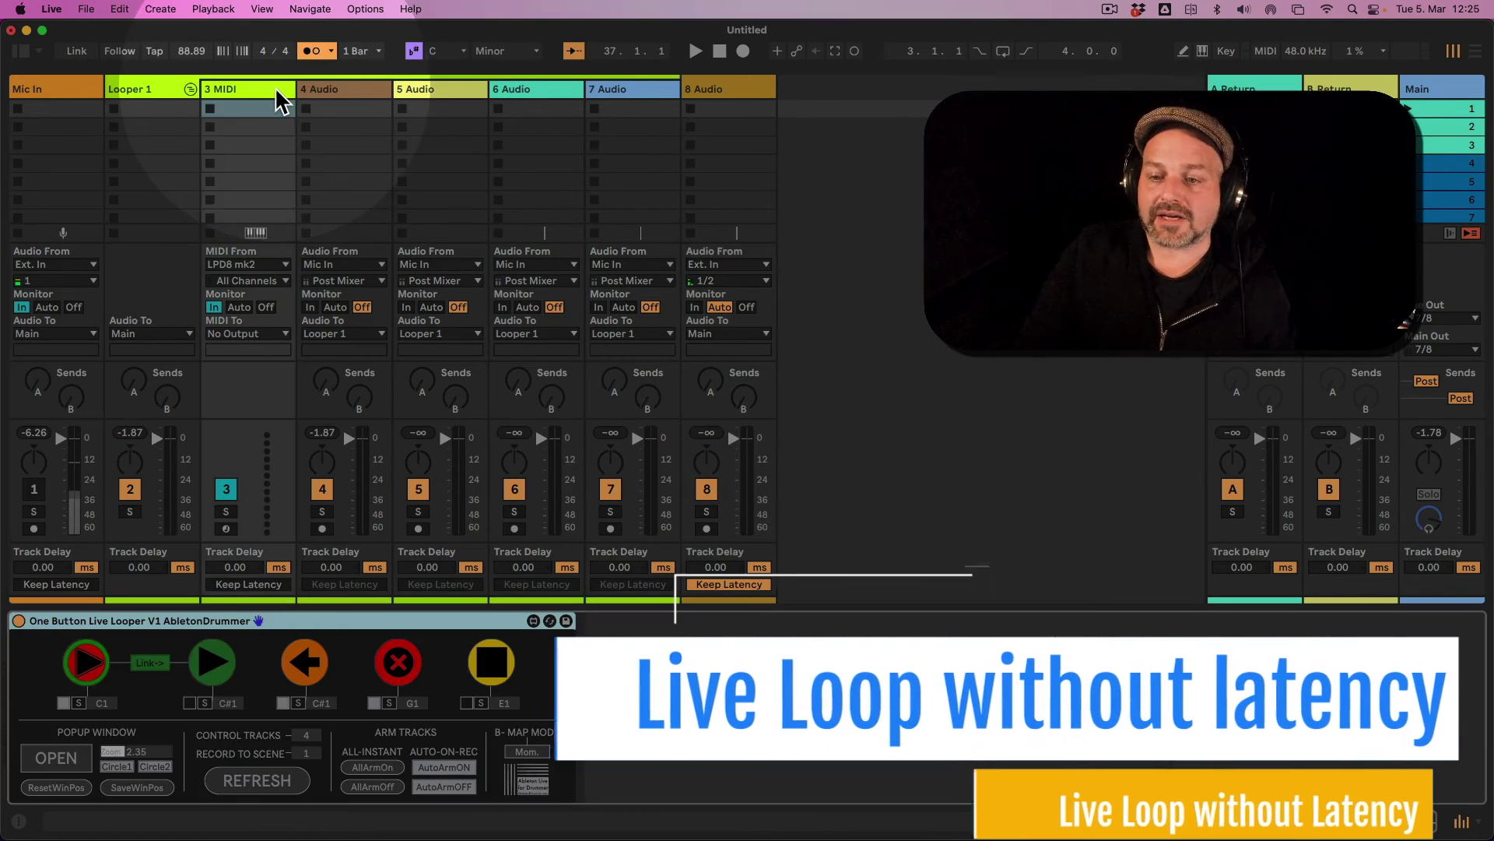
left_click(72, 759)
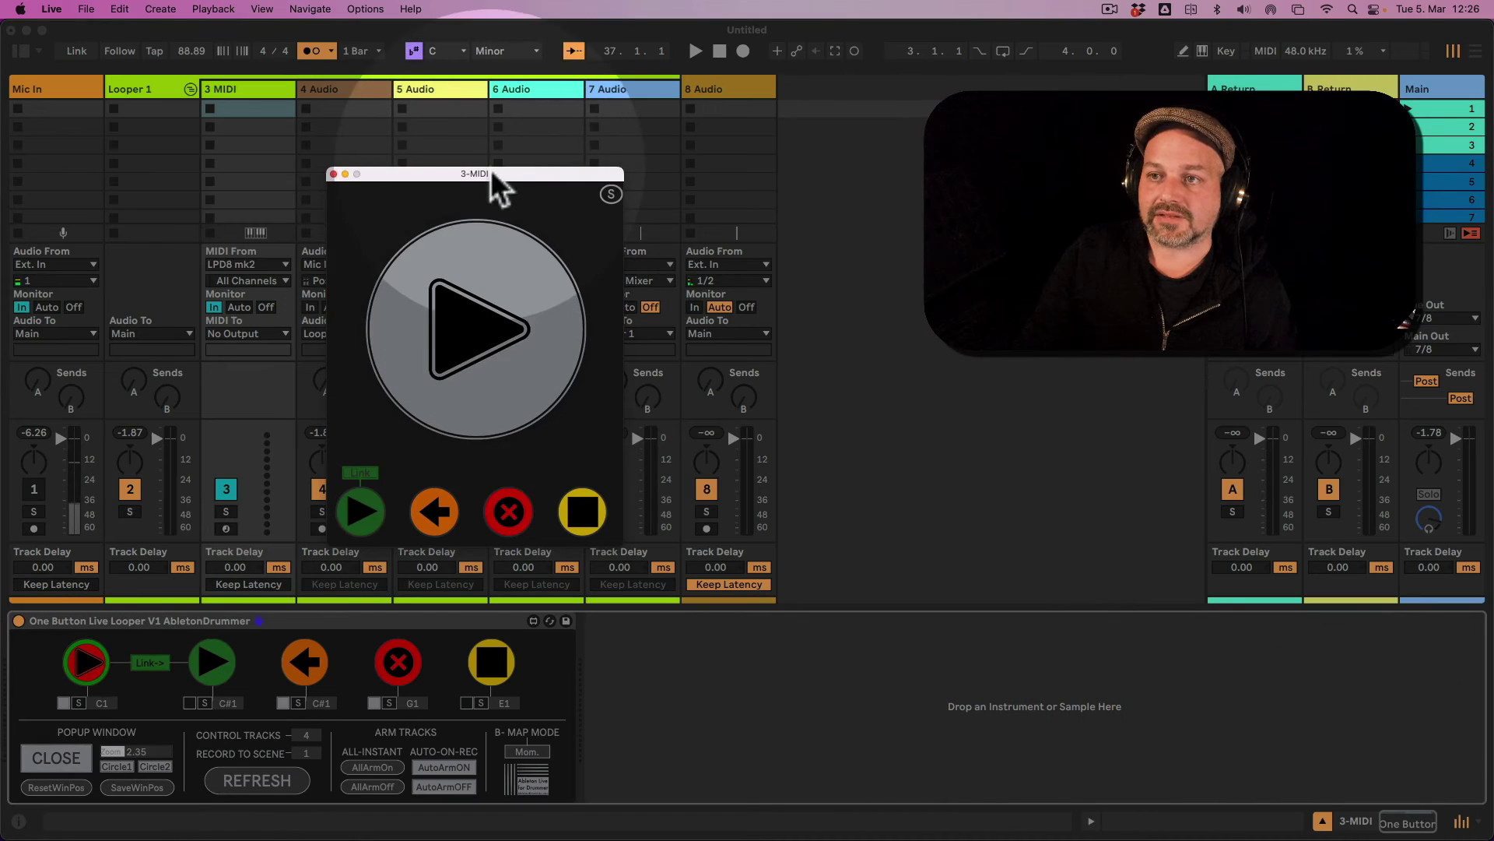
left_click(444, 168)
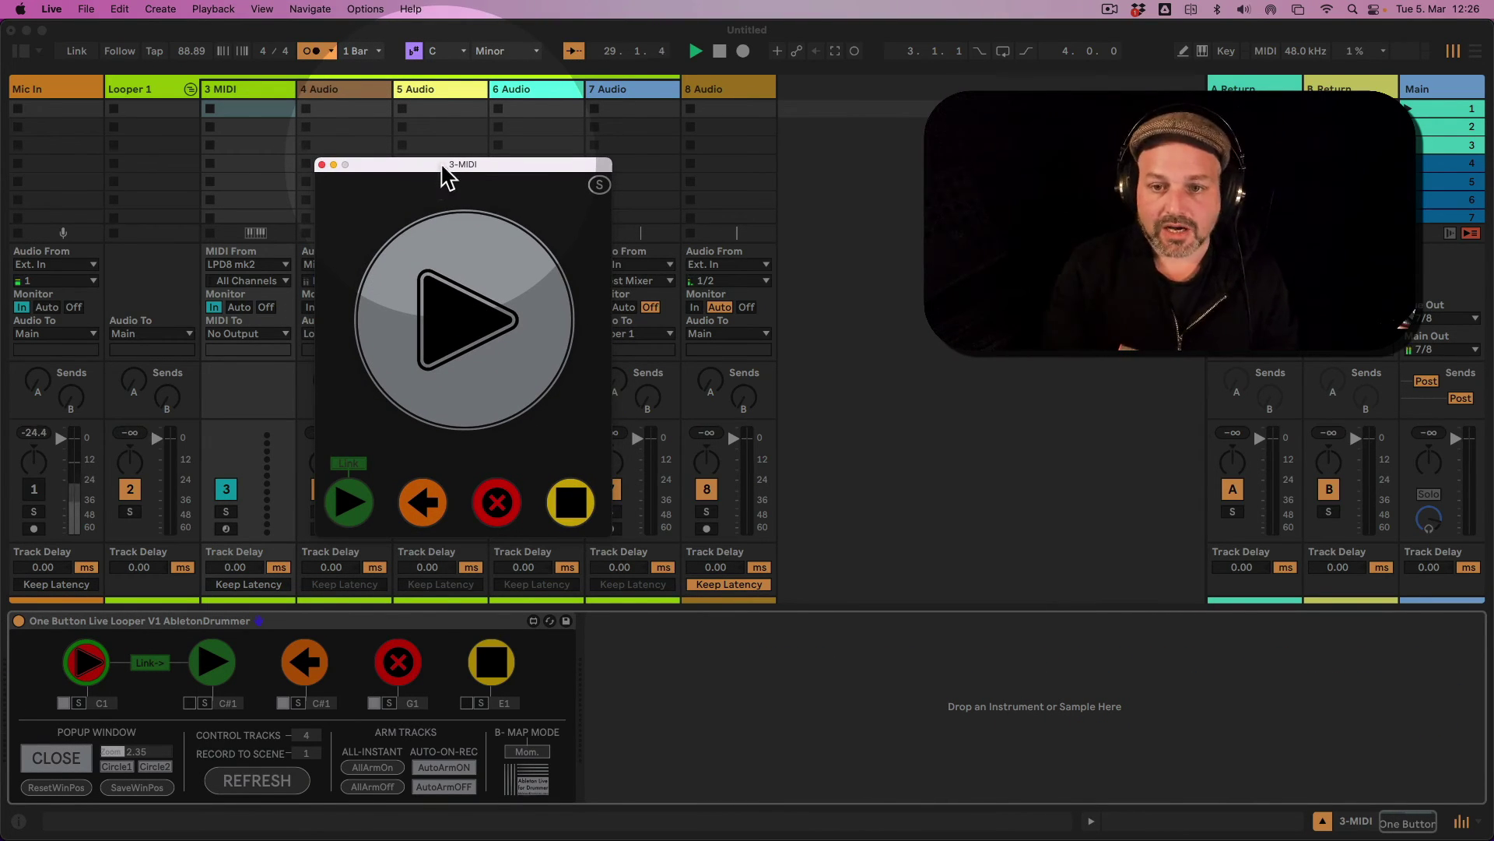
Unmute the Mic In track, record live loops on the 4 Audio and 5 Audio tracks, and inspect both recorded clips' waveforms
left_click(39, 487)
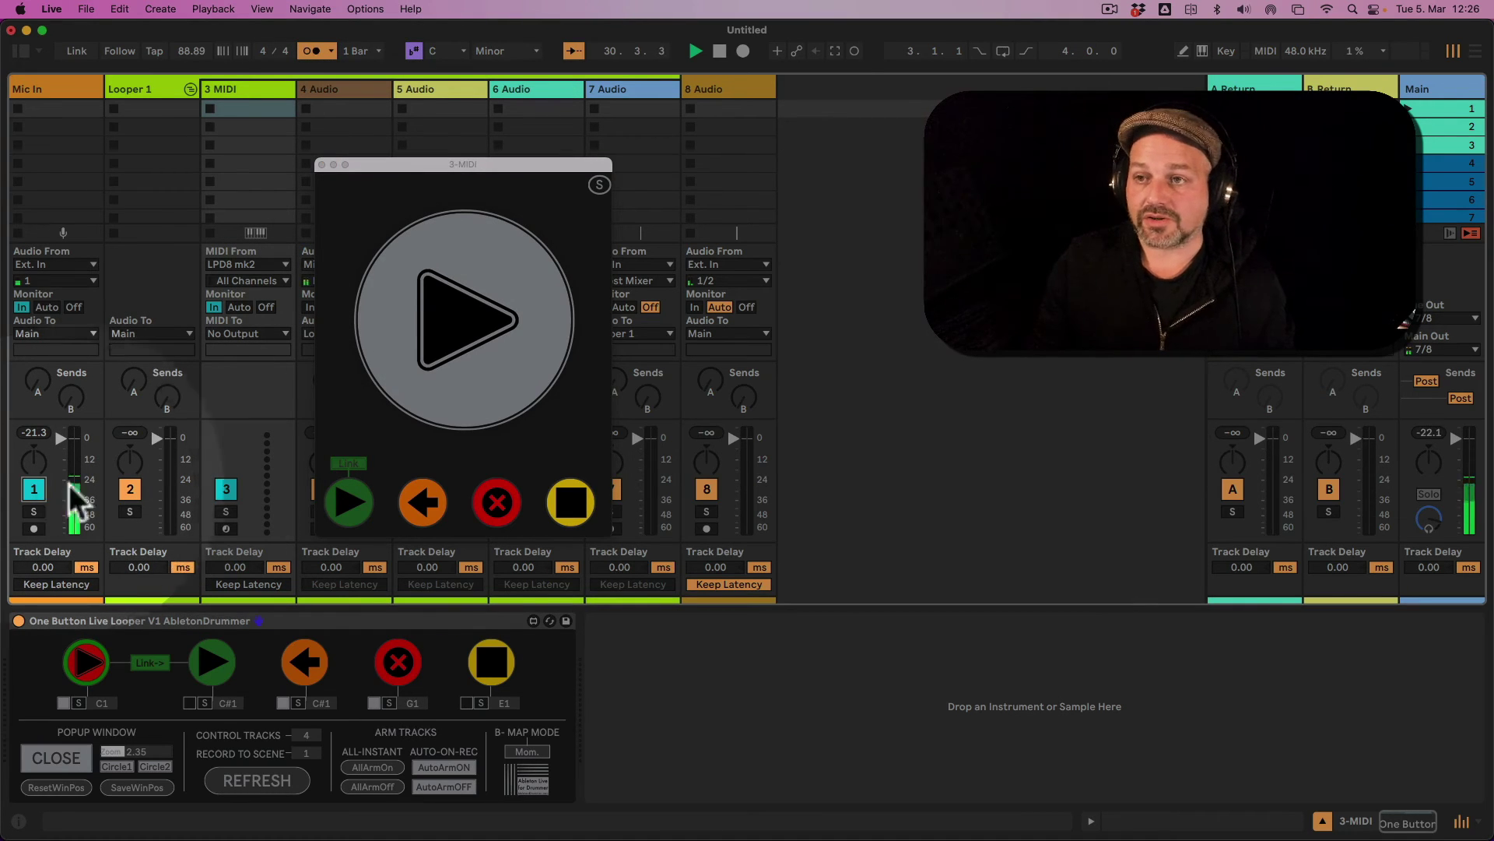
left_click(244, 466)
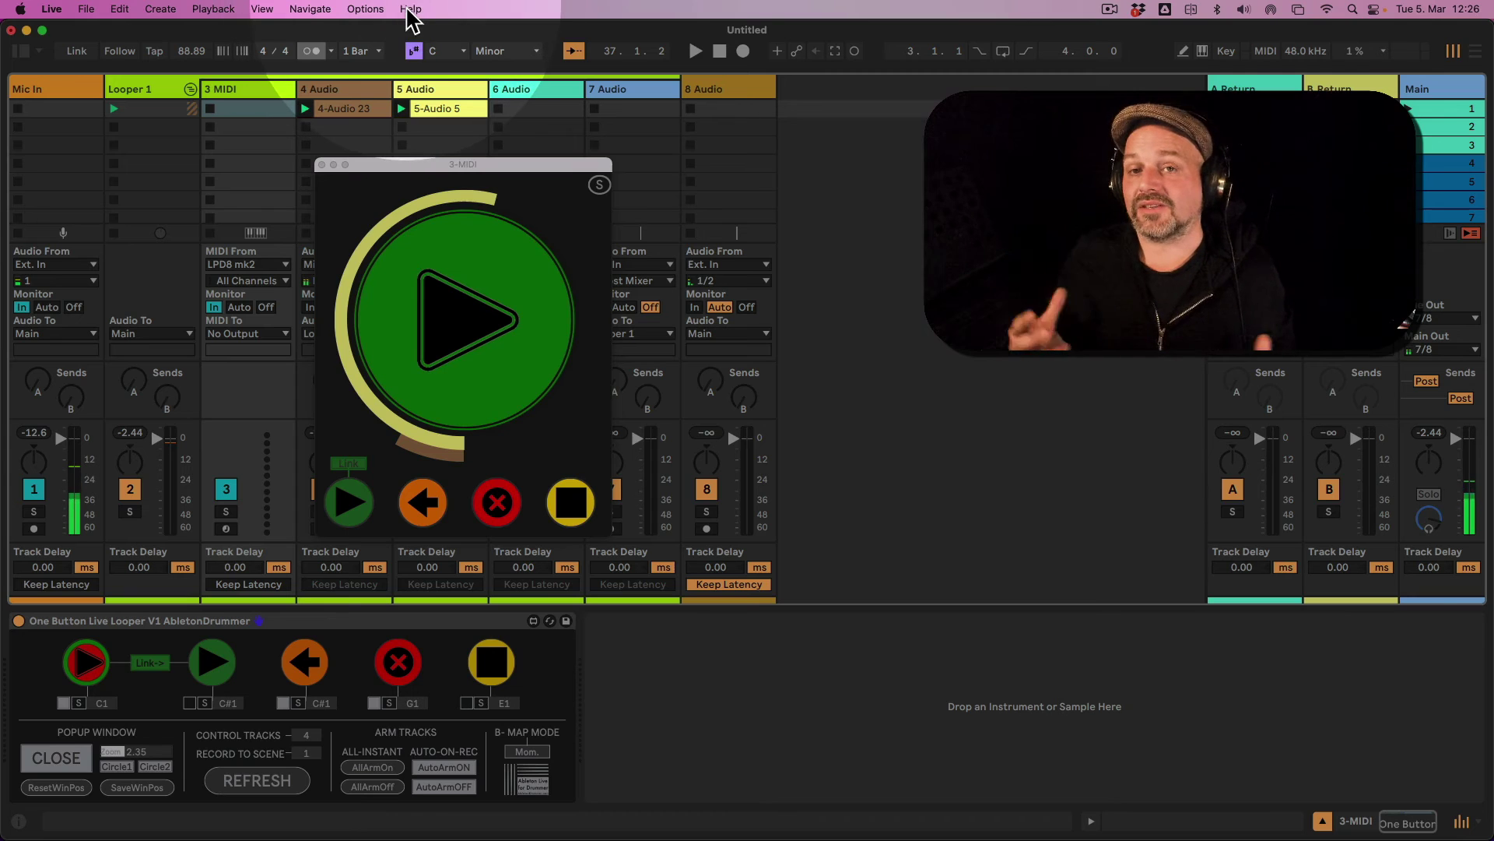
left_click(344, 111)
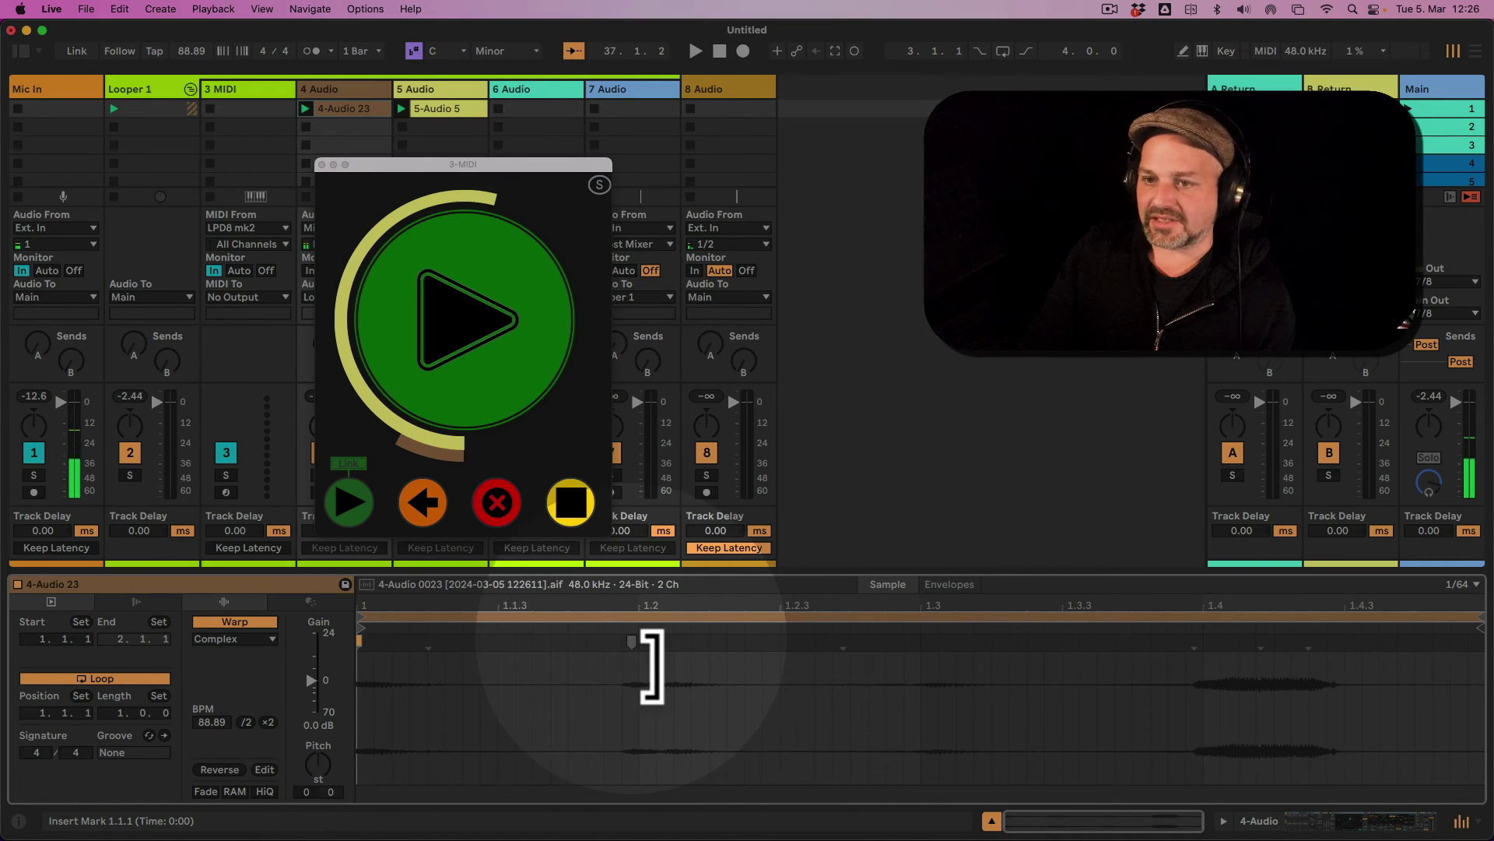
left_click(445, 111)
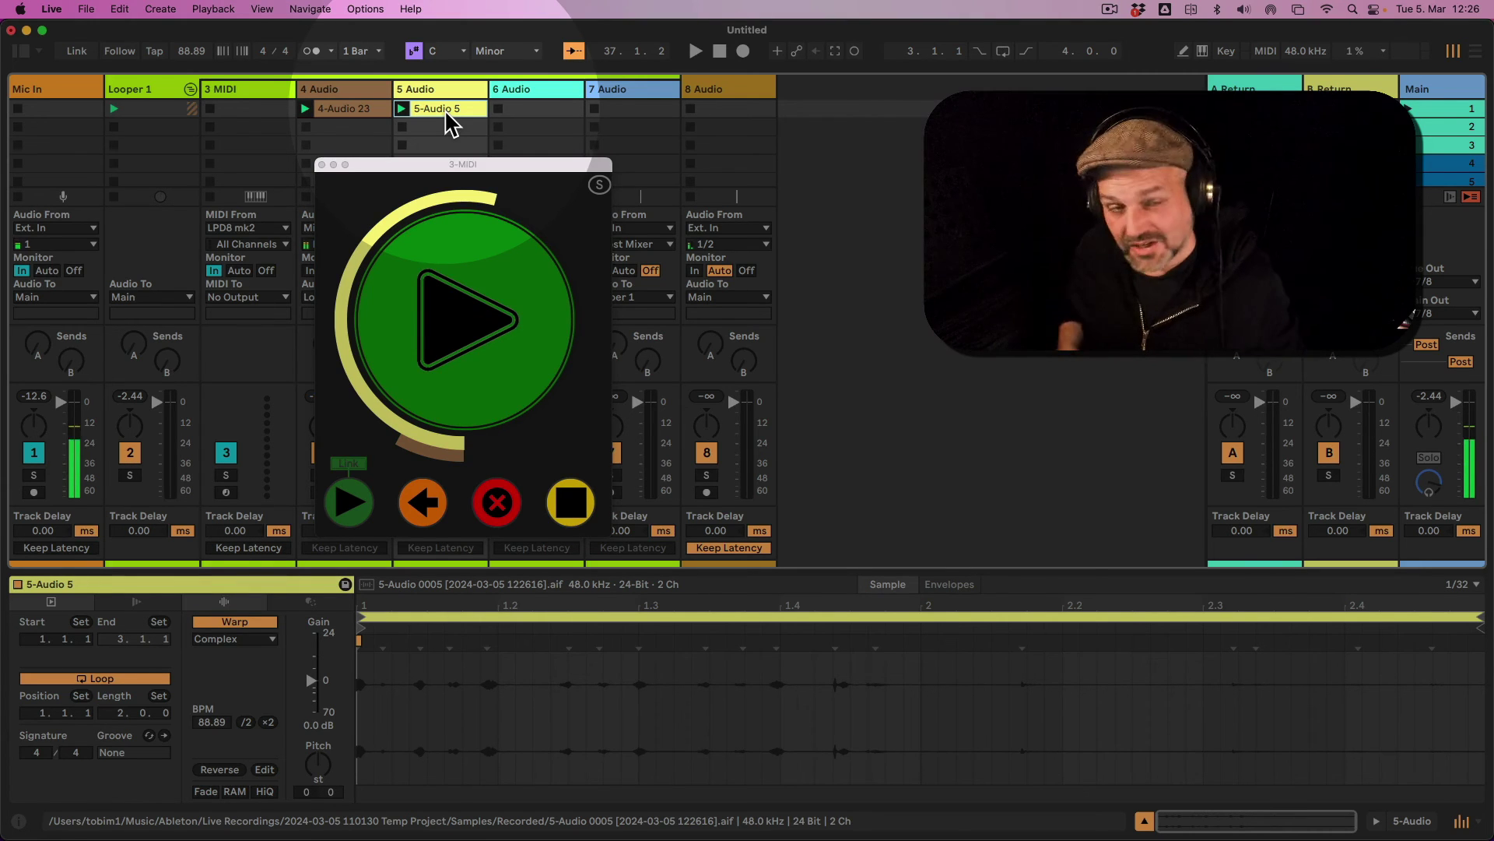
Mute the Mic In track, close the looper's popup window, and select the Mic In track
left_click(28, 453)
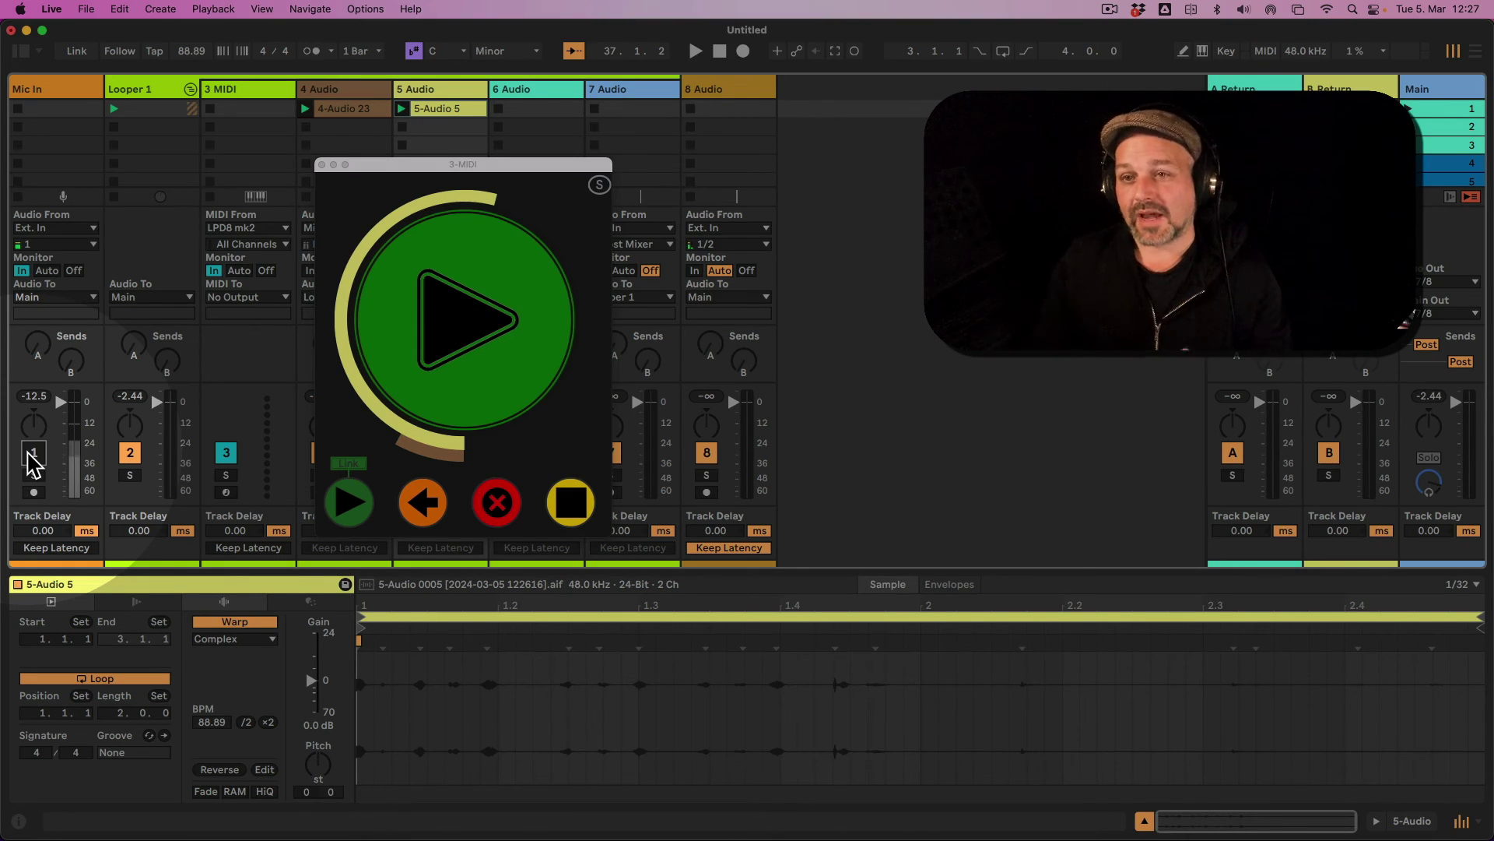
left_click(320, 165)
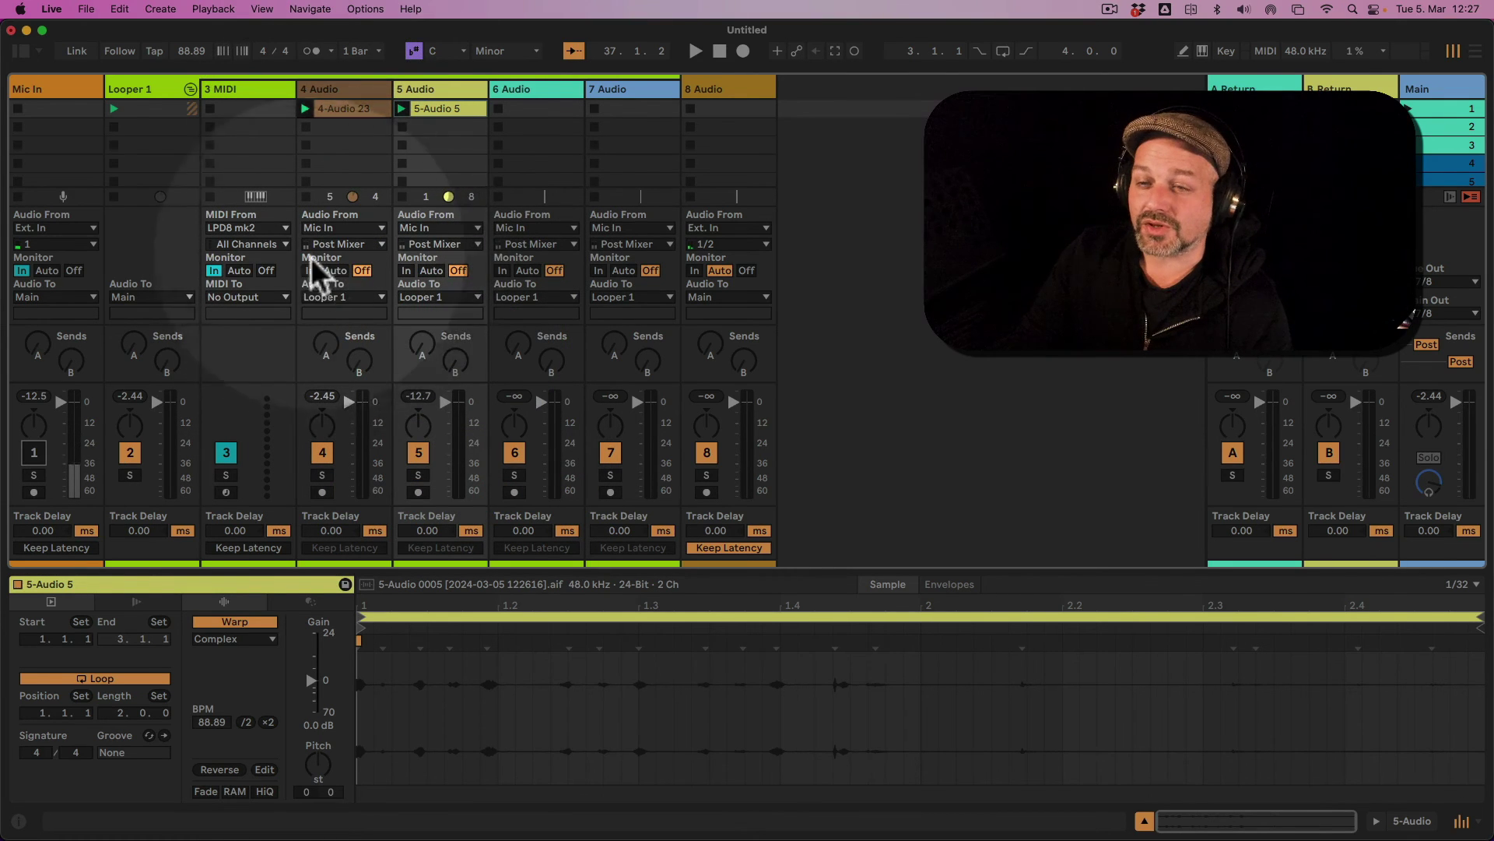
left_click(59, 92)
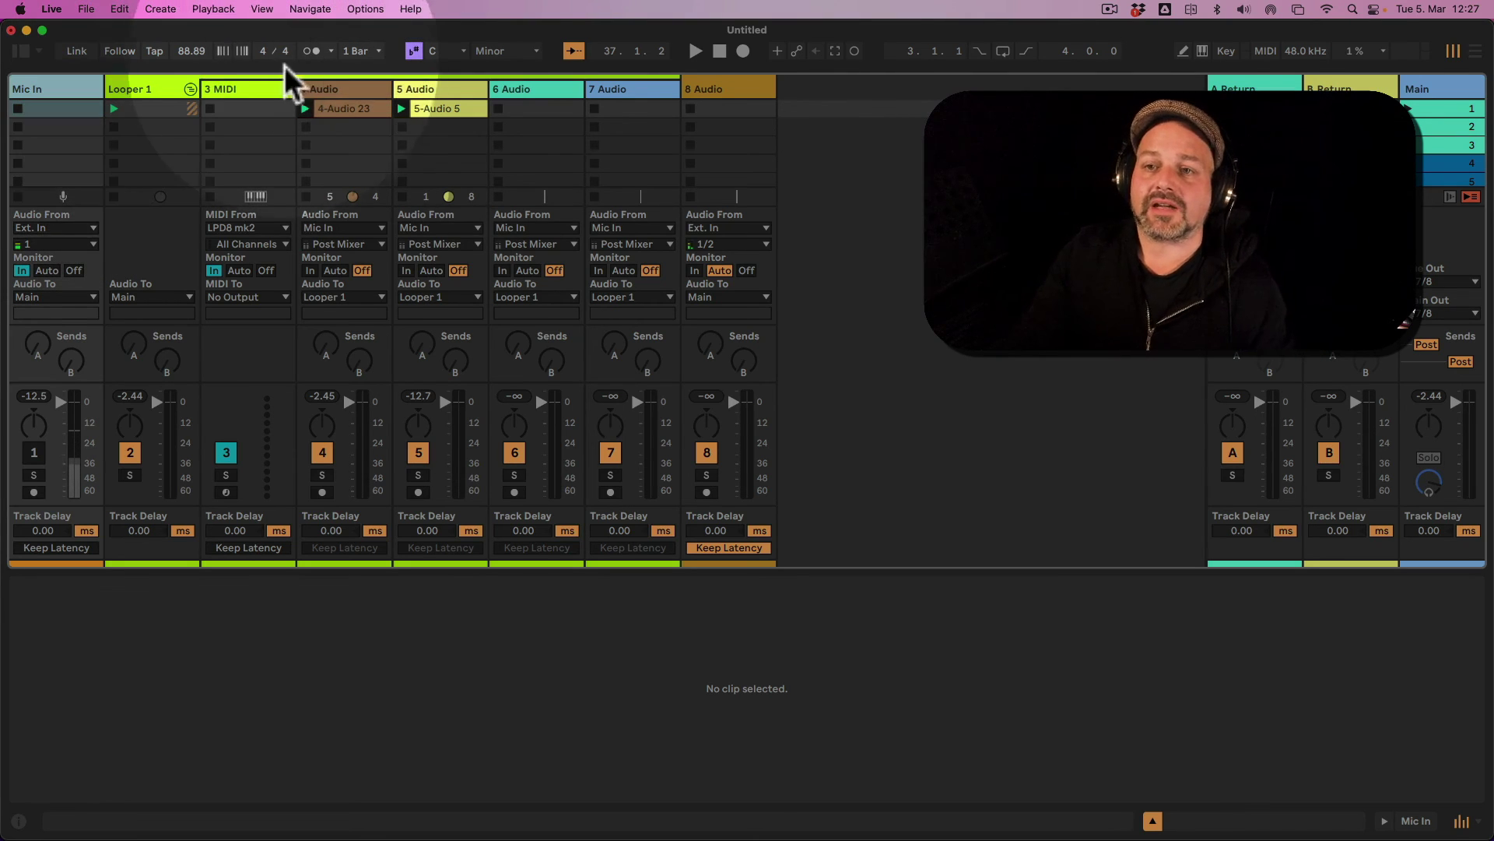
Show the 4-Audio 23 clip and examine the 4 Audio track's audio input source choices, keeping Mic In
left_click(333, 108)
left_click(348, 227)
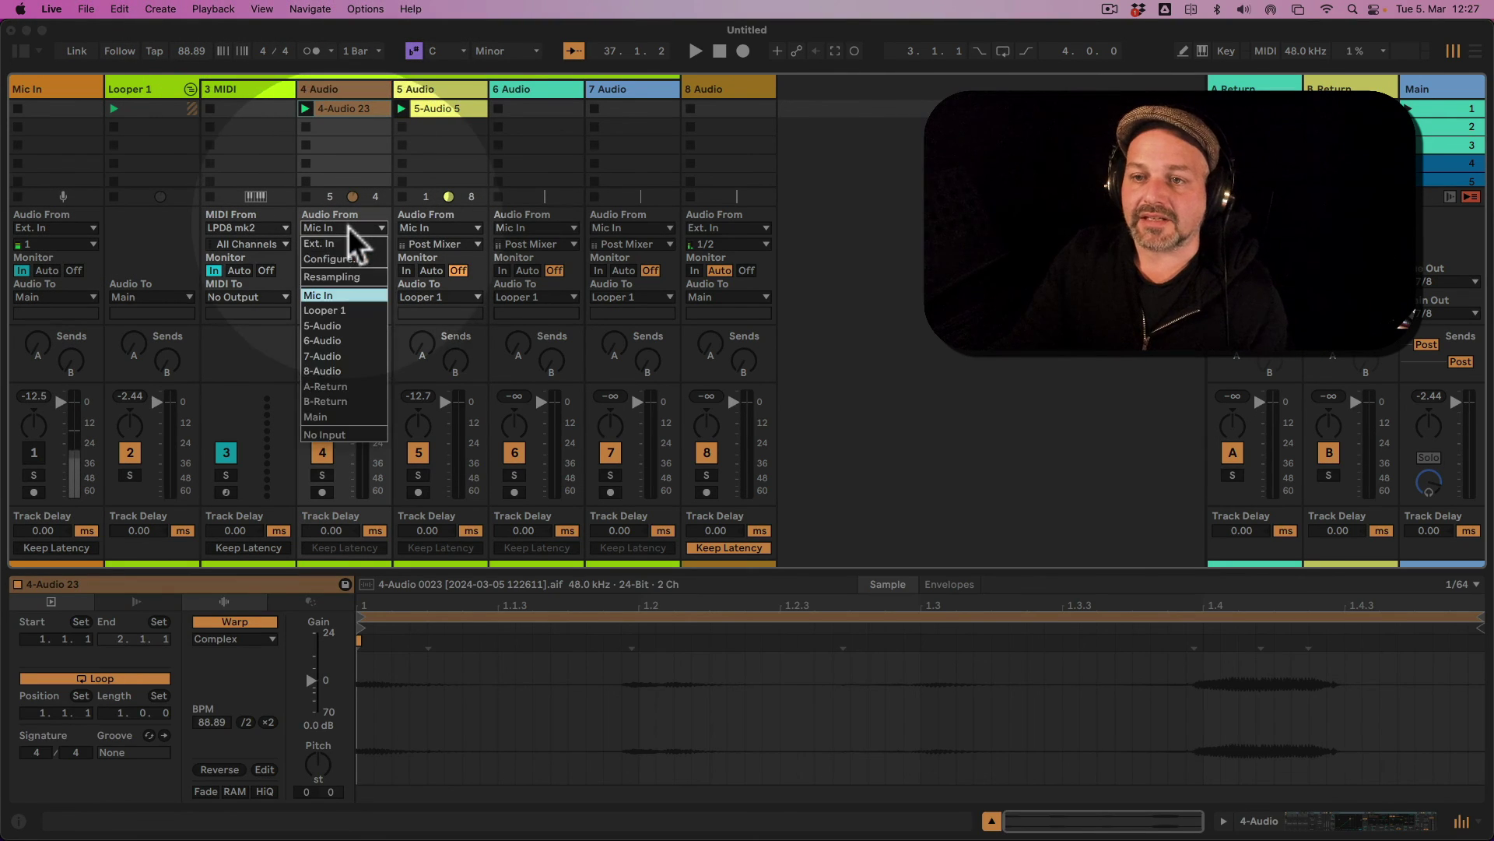
left_click(347, 230)
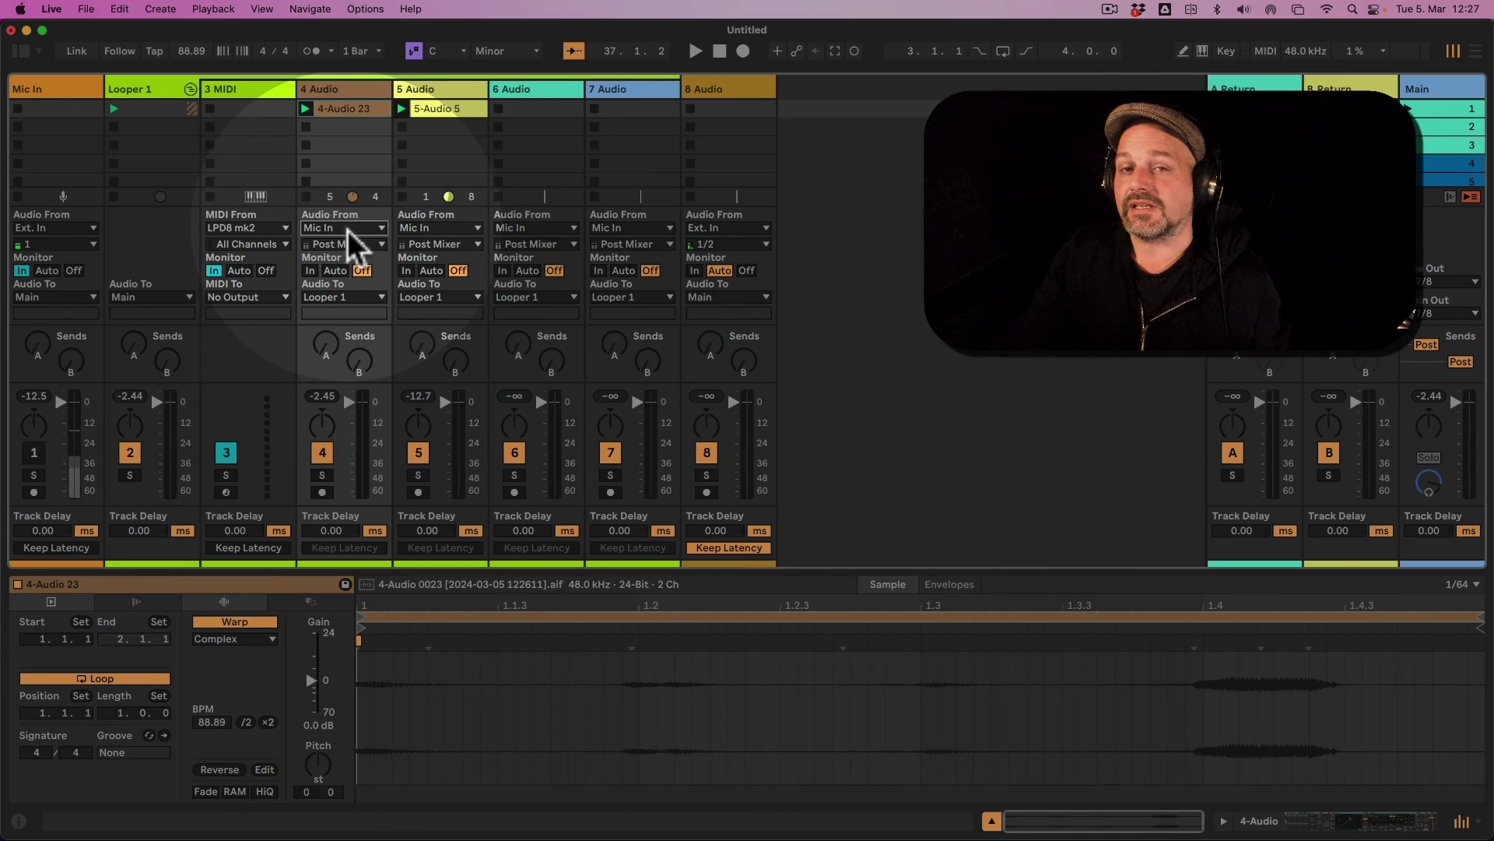